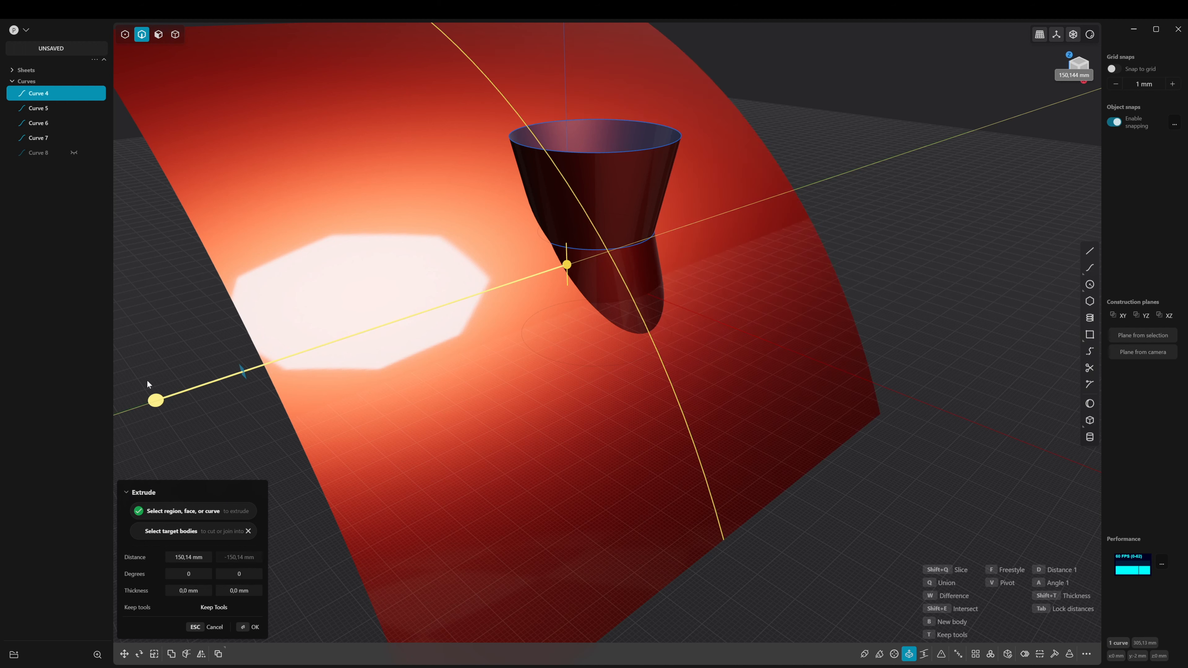
# - Extrude the long arc symmetrically about 150 mm to both sides into a curved sheet
pyautogui.moveTo(147, 380); pyautogui.dragTo(127, 386)
pyautogui.press('Return')
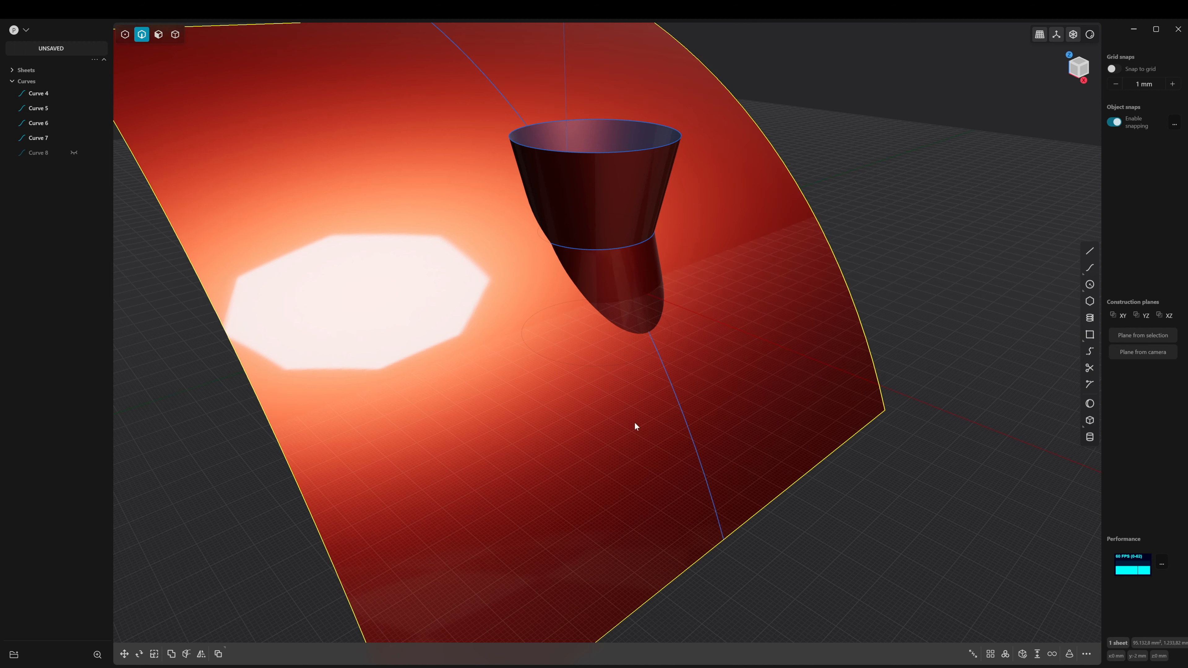
pyautogui.moveTo(634, 424); pyautogui.dragTo(683, 389, button='middle')
pyautogui.press('Escape')
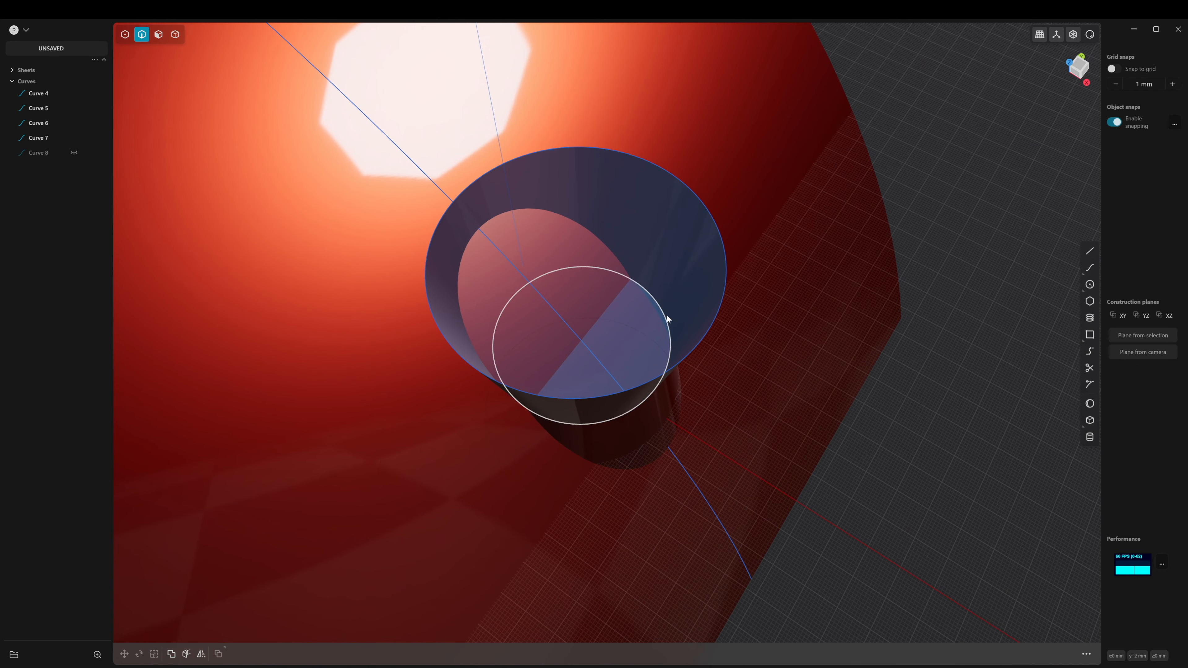
# - Fill the middle circle between the upper and lower lofts with a patch surface
pyautogui.click(667, 317)
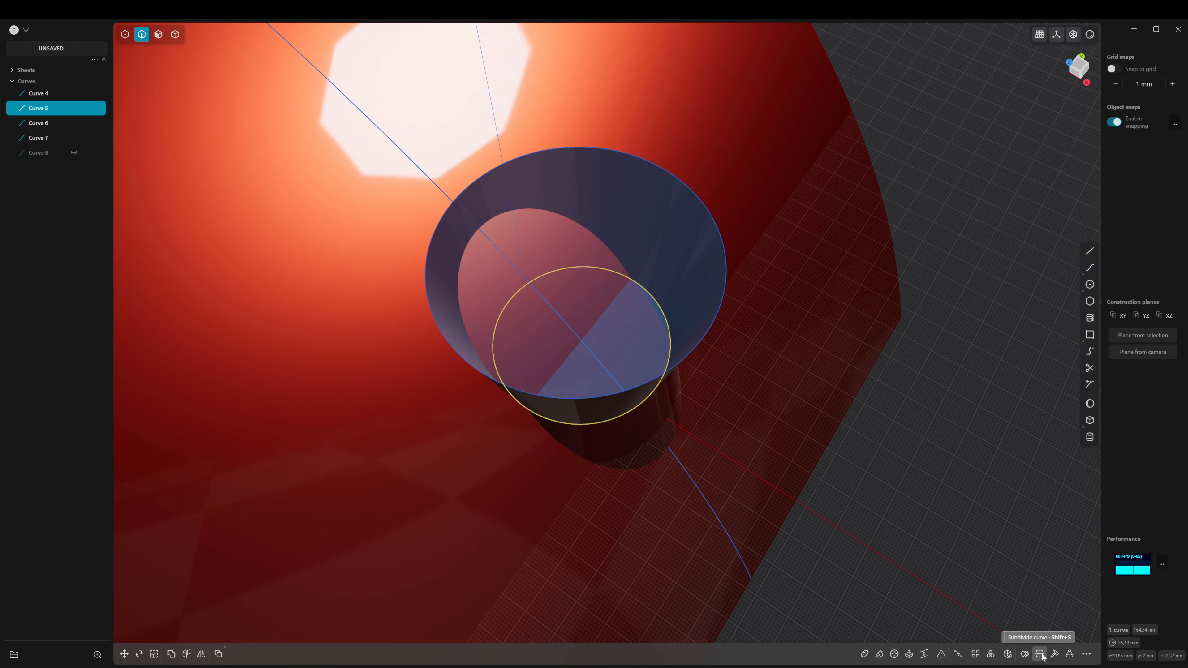
pyautogui.click(1008, 654)
pyautogui.press('Return')
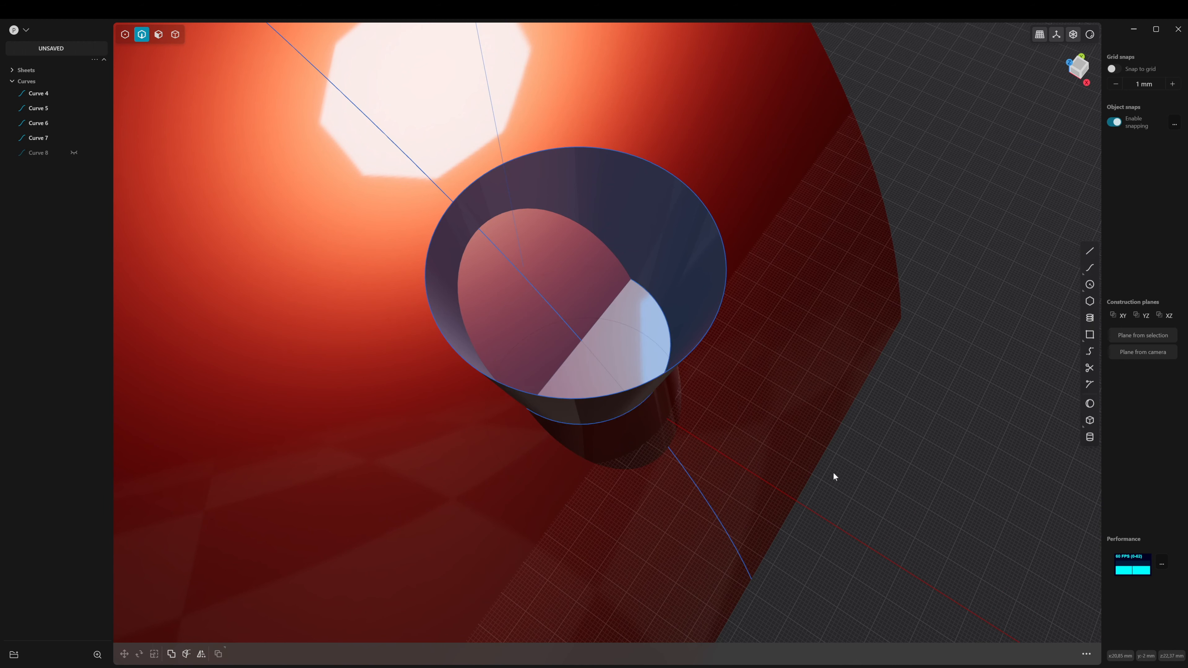
pyautogui.moveTo(832, 478); pyautogui.dragTo(704, 374, button='middle')
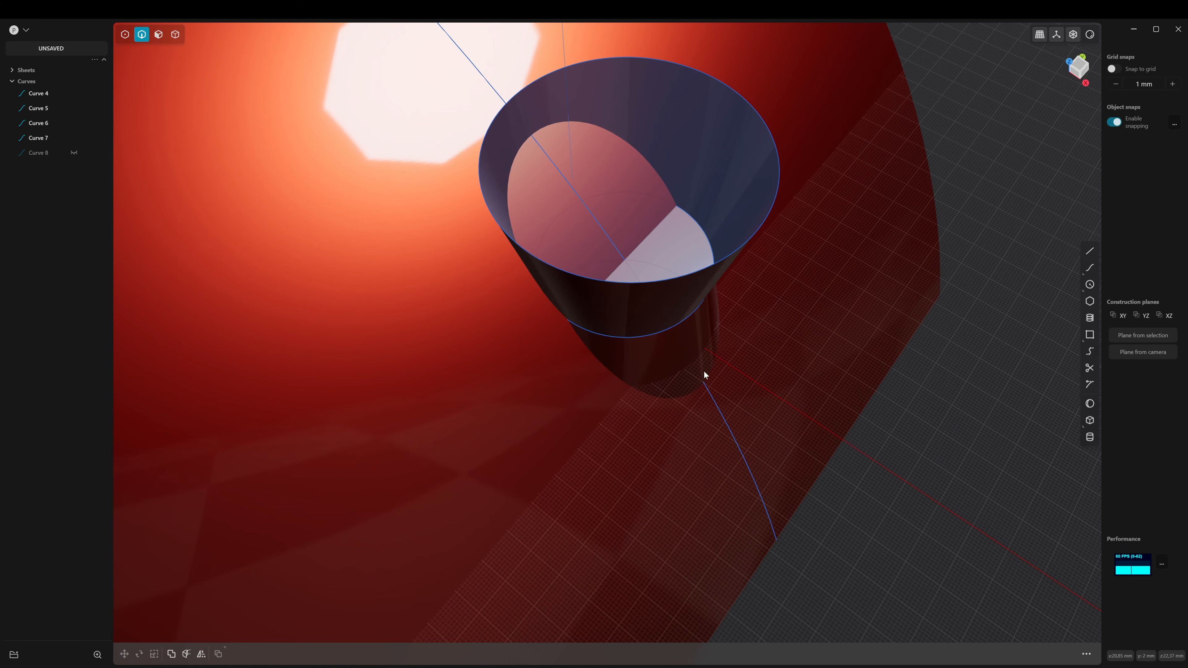
# - Join the circular patch to the lower tapered loft
pyautogui.press('4')
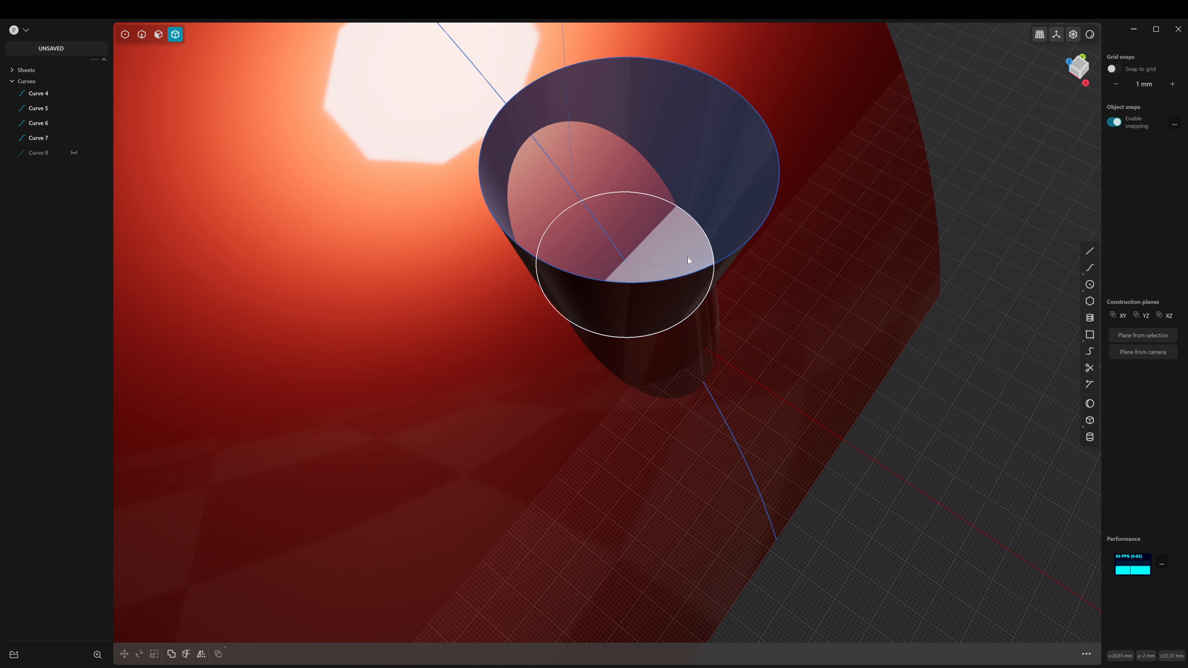
pyautogui.click(686, 340)
pyautogui.click(685, 346)
pyautogui.moveTo(684, 348)
pyautogui.mouseDown(button='middle')
pyautogui.moveTo(711, 398)
pyautogui.moveTo(692, 342)
pyautogui.moveTo(668, 351)
pyautogui.mouseUp(button='middle')
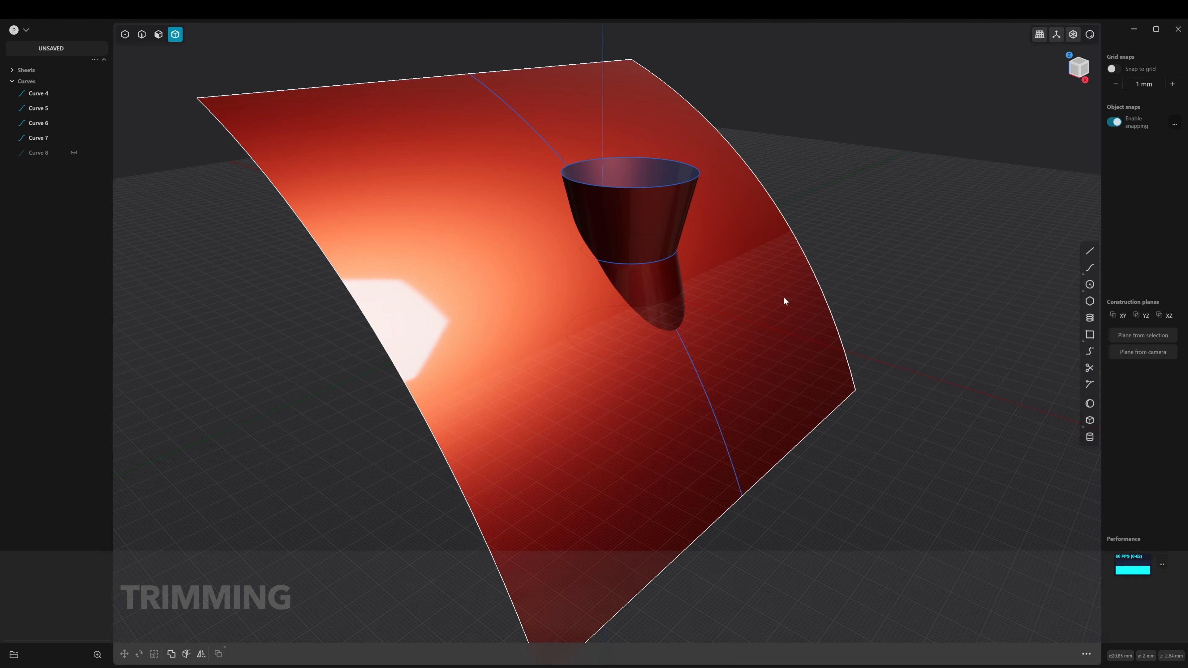
# - Cut the curved sheet with the capped lower loft using a Boolean difference, keeping the loft
pyautogui.click(580, 424)
pyautogui.moveTo(580, 424); pyautogui.dragTo(664, 329, button='middle')
pyautogui.hotkey('shift', 'b')
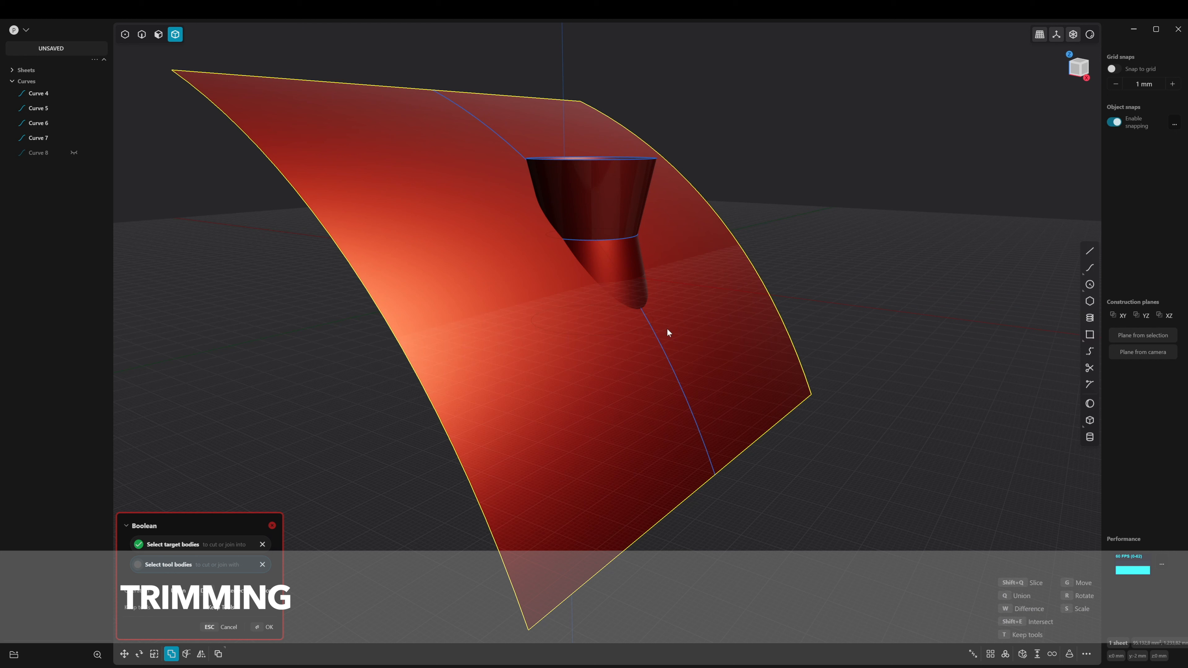
pyautogui.click(635, 284)
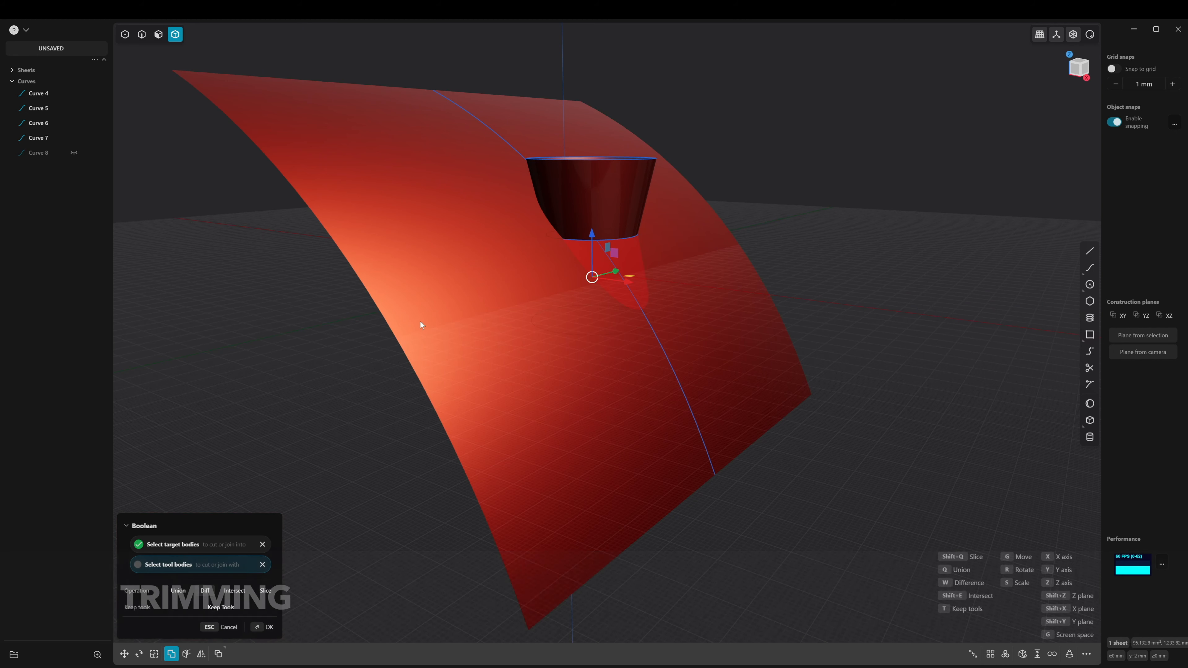
pyautogui.moveTo(420, 321); pyautogui.dragTo(702, 332, button='middle')
pyautogui.click(654, 332)
pyautogui.click(760, 538)
pyautogui.click(584, 360)
pyautogui.moveTo(585, 360); pyautogui.dragTo(640, 283, button='middle')
pyautogui.press('Delete')
# - Trim the capped lower loft against the curved sheet with a Boolean operation and Keep Tools enabled
pyautogui.click(643, 176)
pyautogui.press('q')
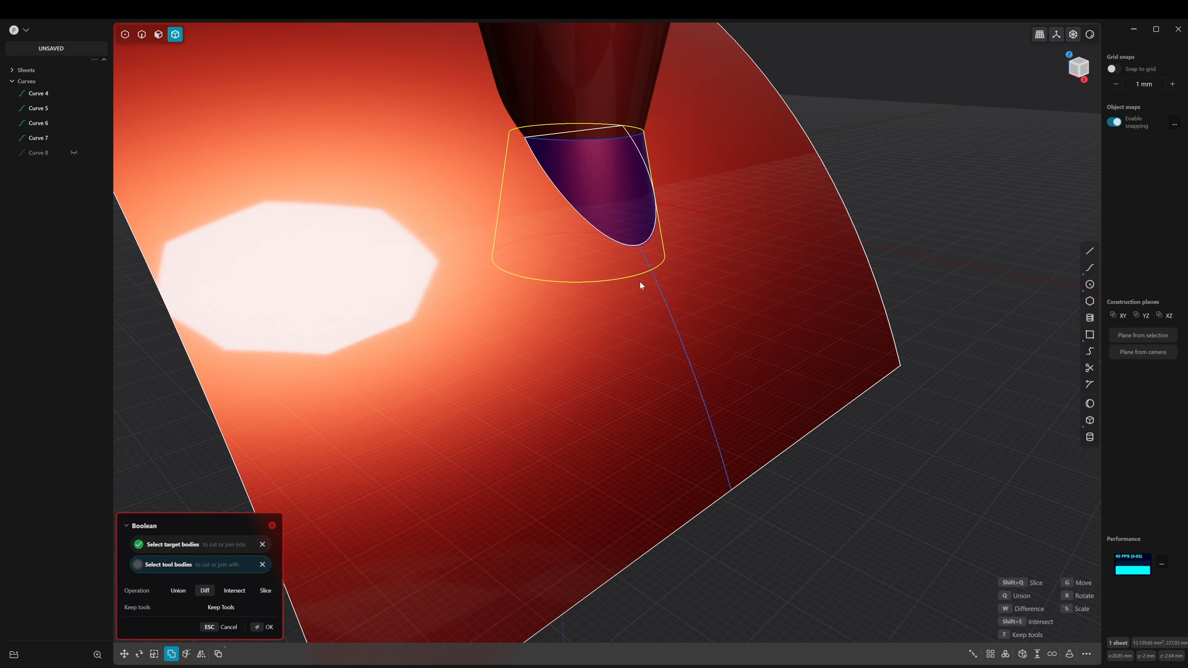
pyautogui.click(603, 361)
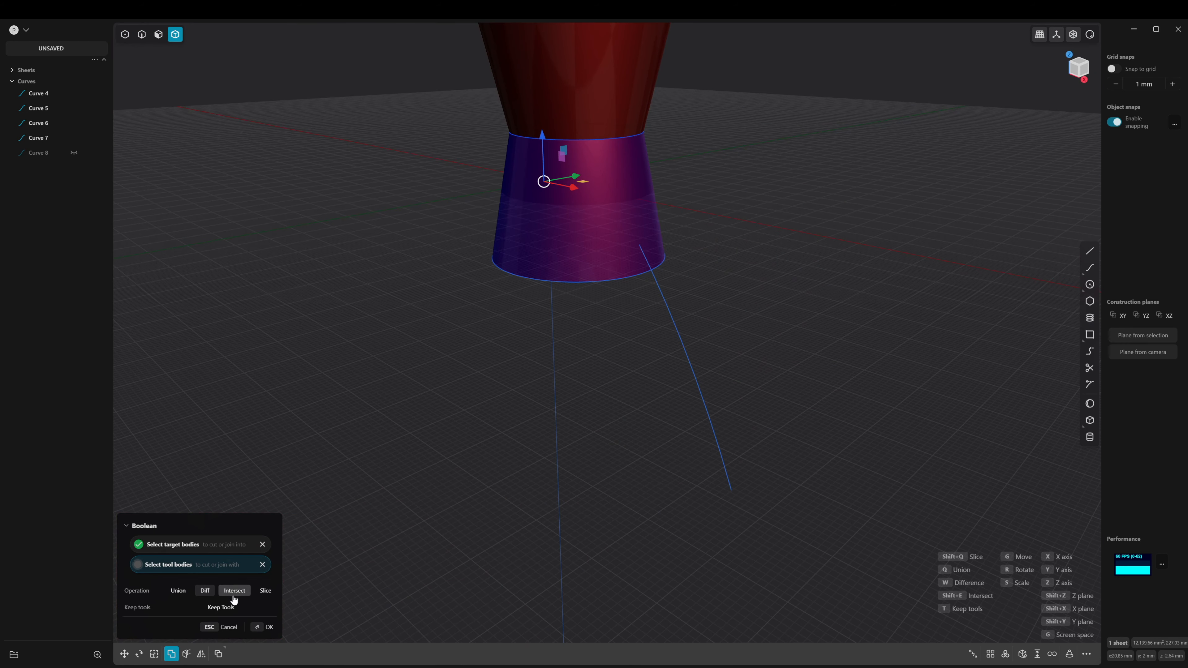
pyautogui.click(222, 608)
pyautogui.moveTo(655, 285); pyautogui.dragTo(674, 345, button='middle')
pyautogui.press('Return')
# - Cut the curved sheet with the upper tapered loft using a Boolean difference, keeping the loft
pyautogui.click(758, 270)
pyautogui.moveTo(510, 327); pyautogui.dragTo(695, 337, button='middle')
pyautogui.click(739, 302)
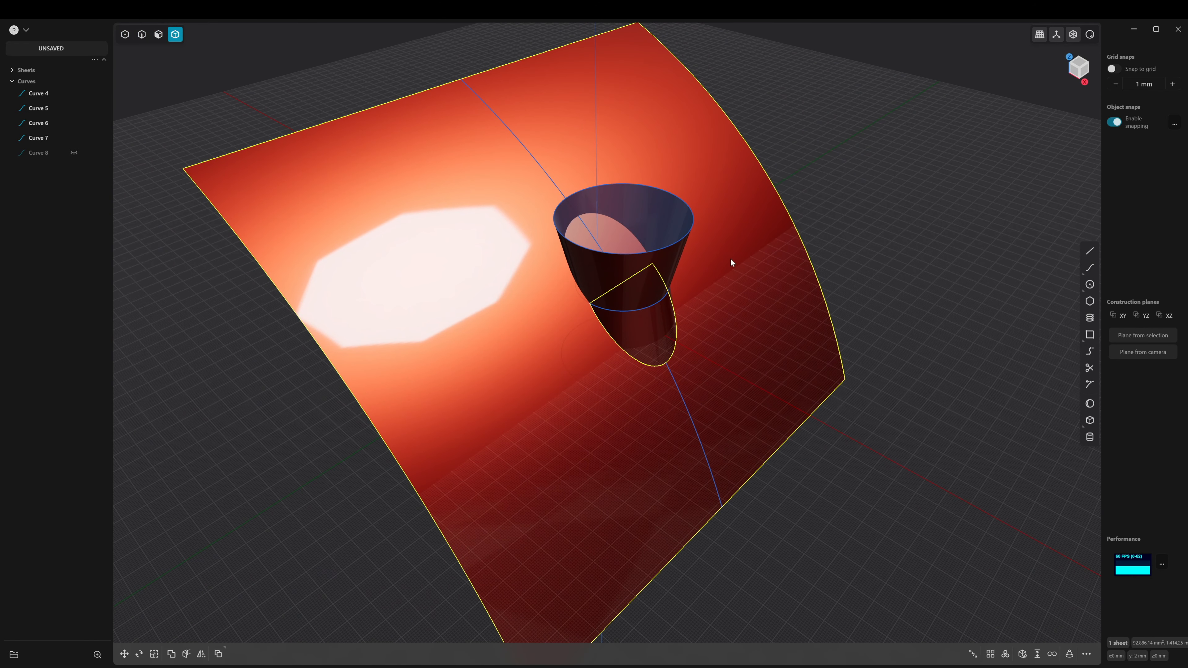
pyautogui.press('b')
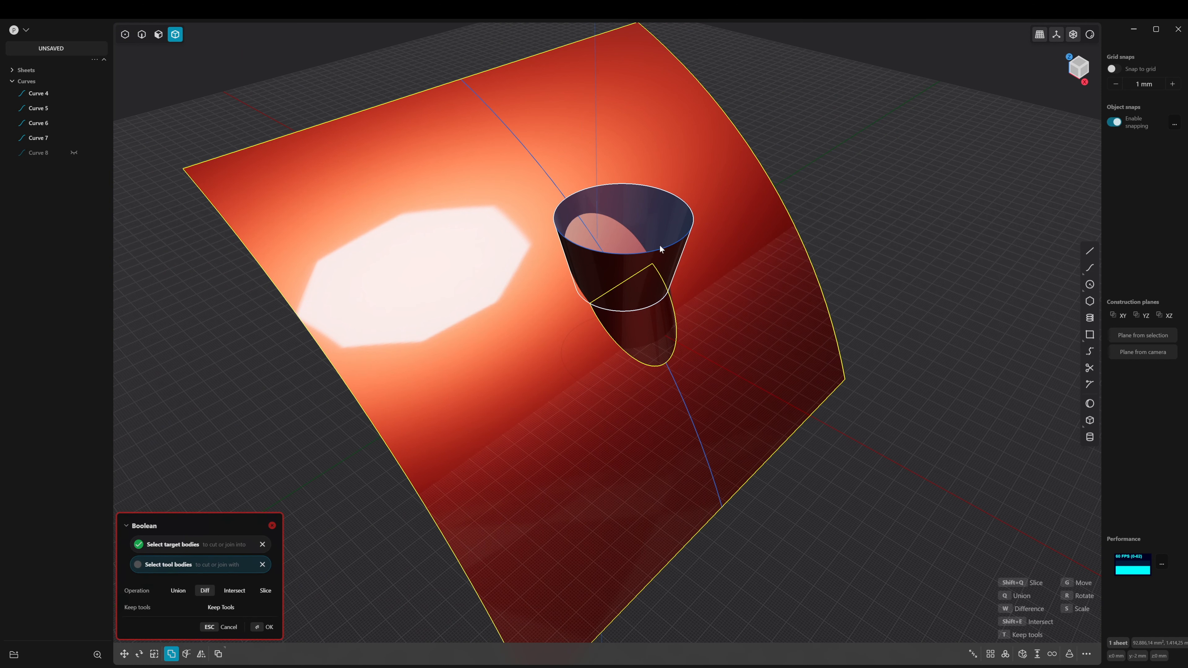
pyautogui.click(670, 253)
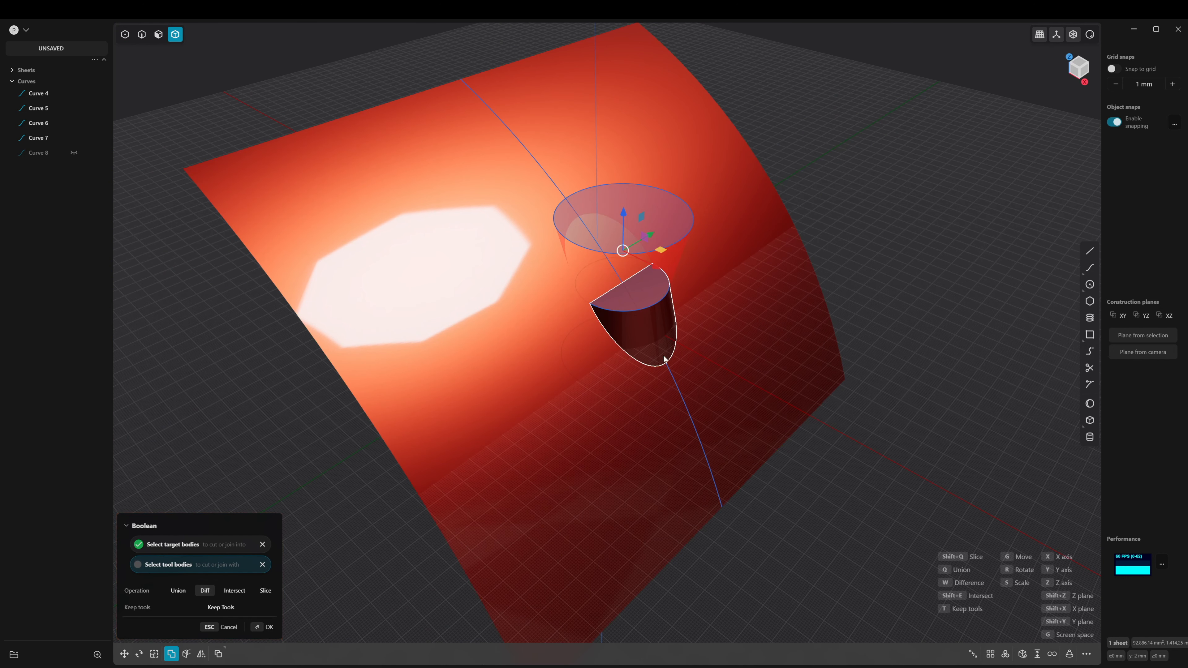
pyautogui.moveTo(672, 326); pyautogui.dragTo(650, 324, button='middle')
pyautogui.moveTo(411, 544); pyautogui.dragTo(688, 365, button='middle')
pyautogui.press('Escape')
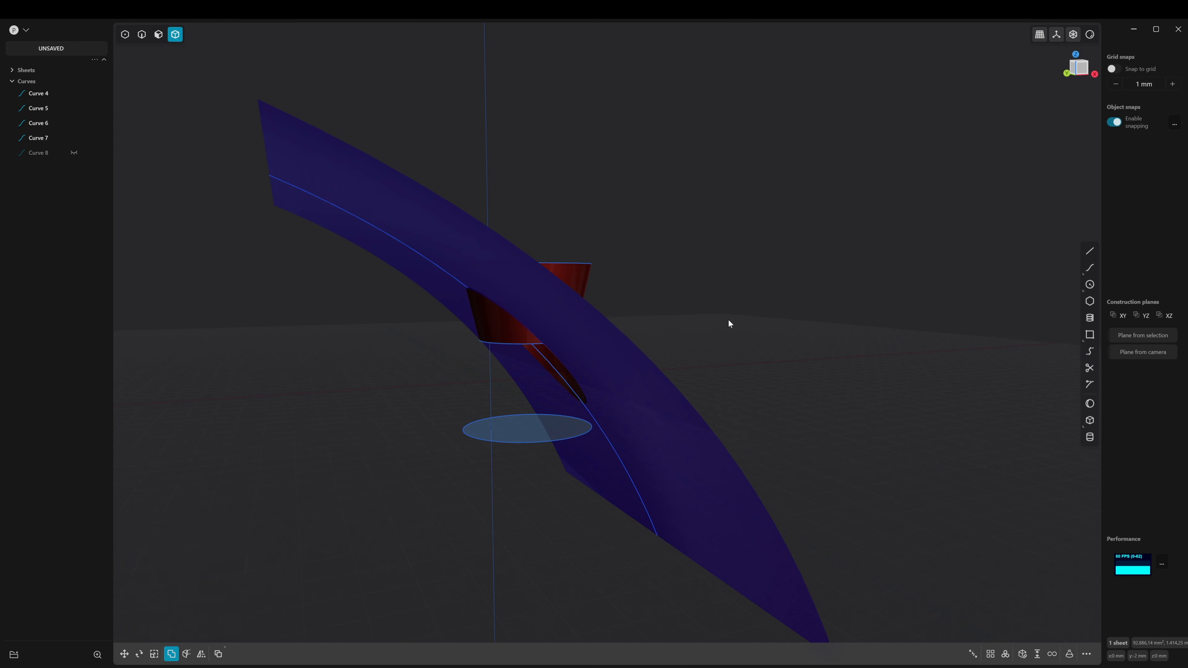
pyautogui.moveTo(728, 319); pyautogui.dragTo(689, 338, button='middle')
pyautogui.click(777, 263)
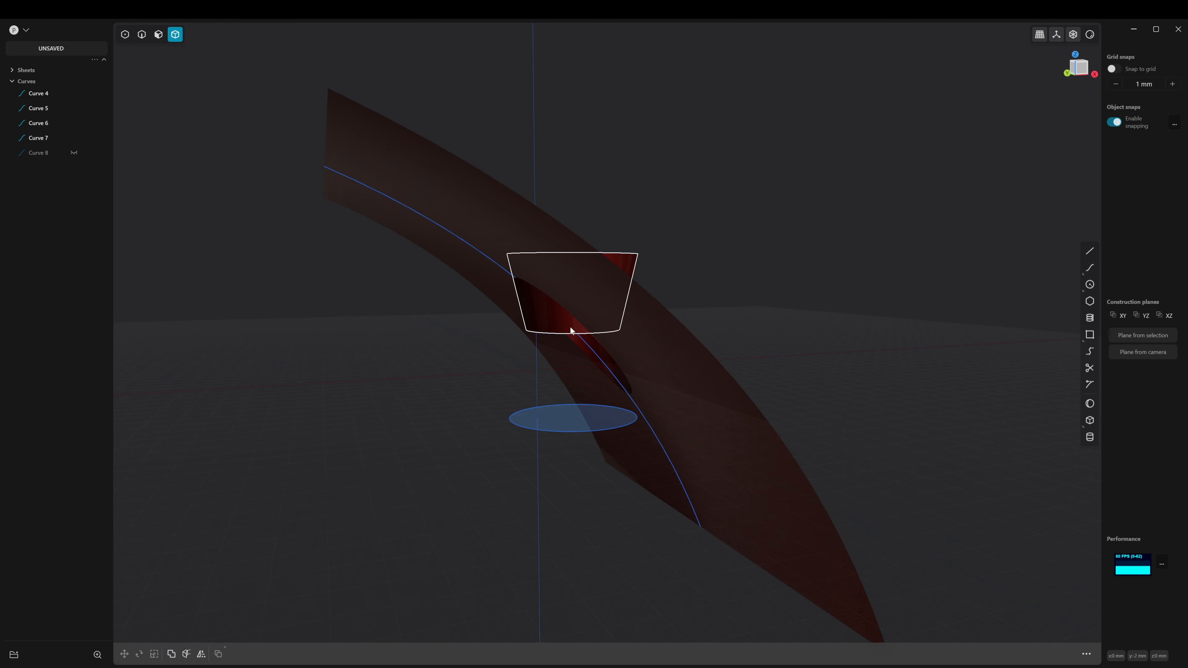
# - Trim the upper loft against the curved sheet with a Boolean difference and Keep Tools enabled
pyautogui.moveTo(571, 330); pyautogui.dragTo(536, 415, button='middle')
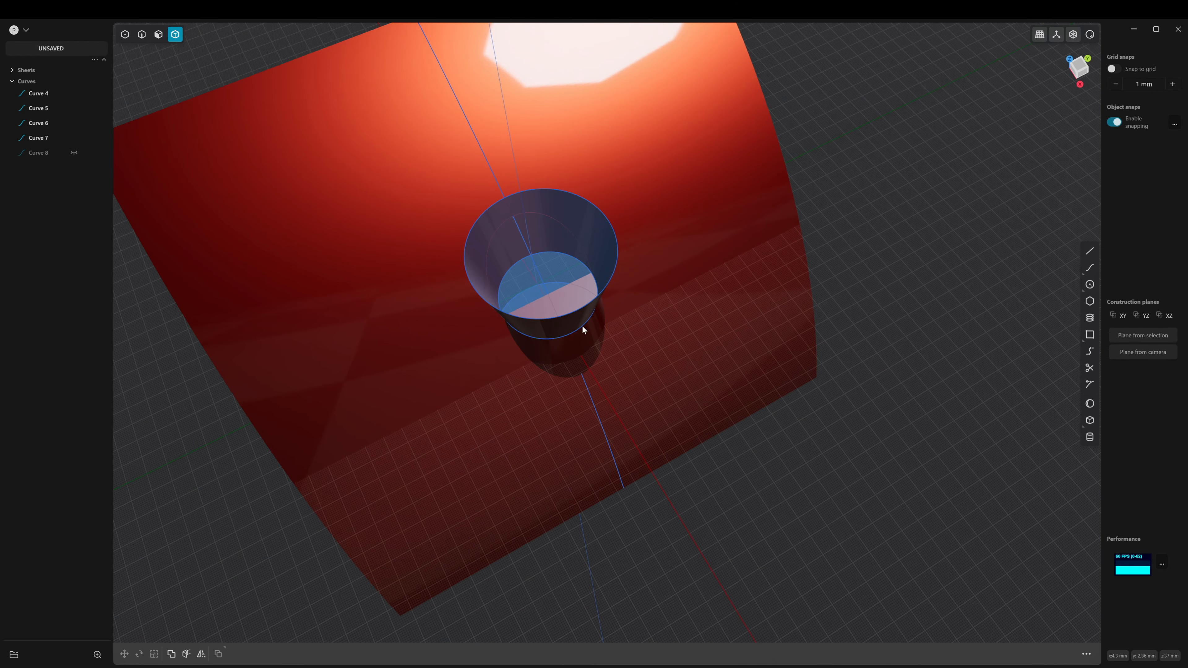
pyautogui.moveTo(582, 325); pyautogui.dragTo(630, 296, button='middle')
pyautogui.click(621, 300)
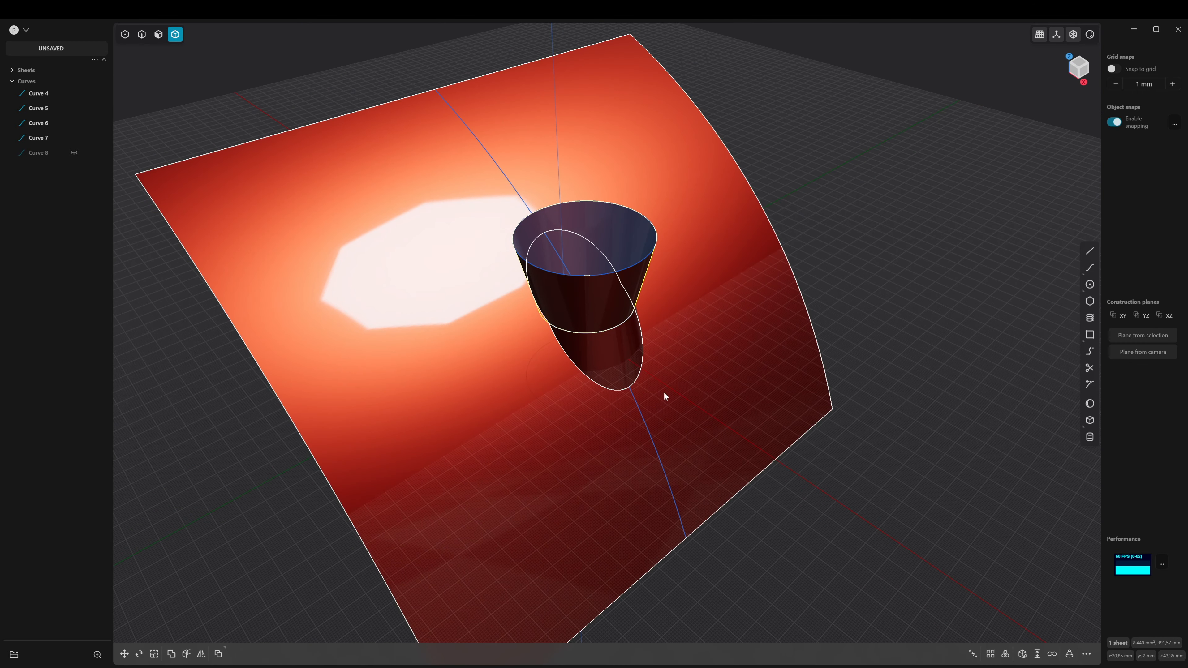
pyautogui.keyDown('shift'); pyautogui.moveTo(663, 392); pyautogui.dragTo(720, 347, button='middle'); pyautogui.keyUp('shift')
pyautogui.moveTo(719, 347)
pyautogui.mouseDown(button='middle')
pyautogui.moveTo(722, 326)
pyautogui.moveTo(717, 342)
pyautogui.mouseUp(button='middle')
pyautogui.press('q')
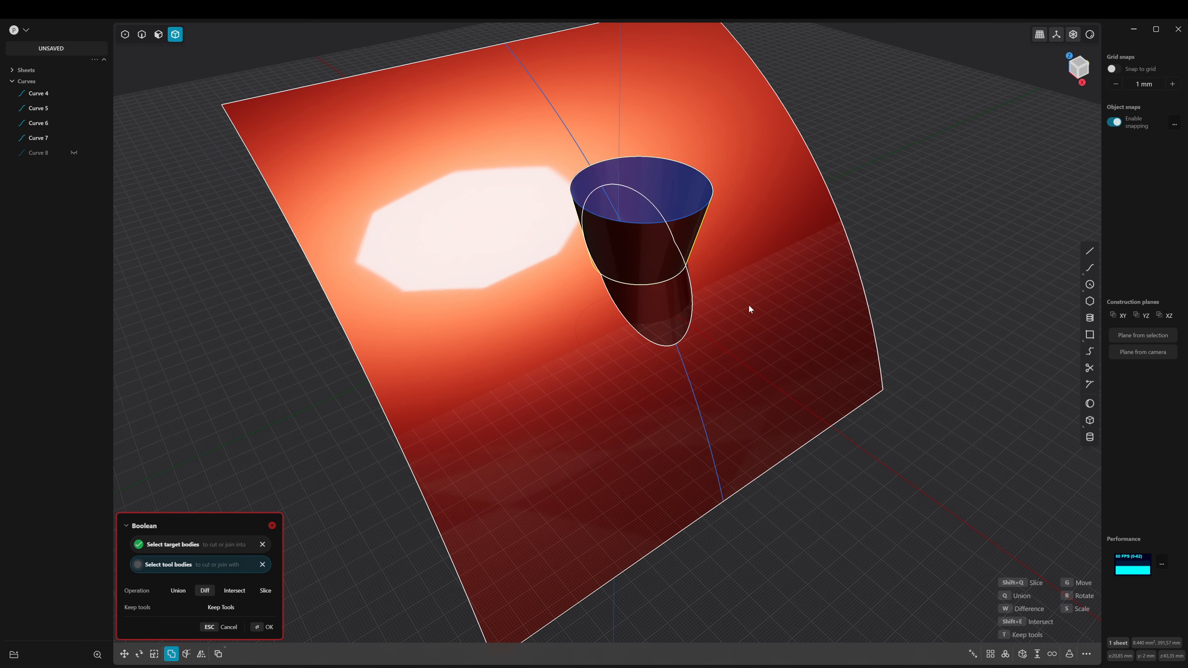
pyautogui.click(765, 263)
pyautogui.keyDown('shift'); pyautogui.moveTo(655, 405); pyautogui.dragTo(708, 366, button='middle'); pyautogui.keyUp('shift')
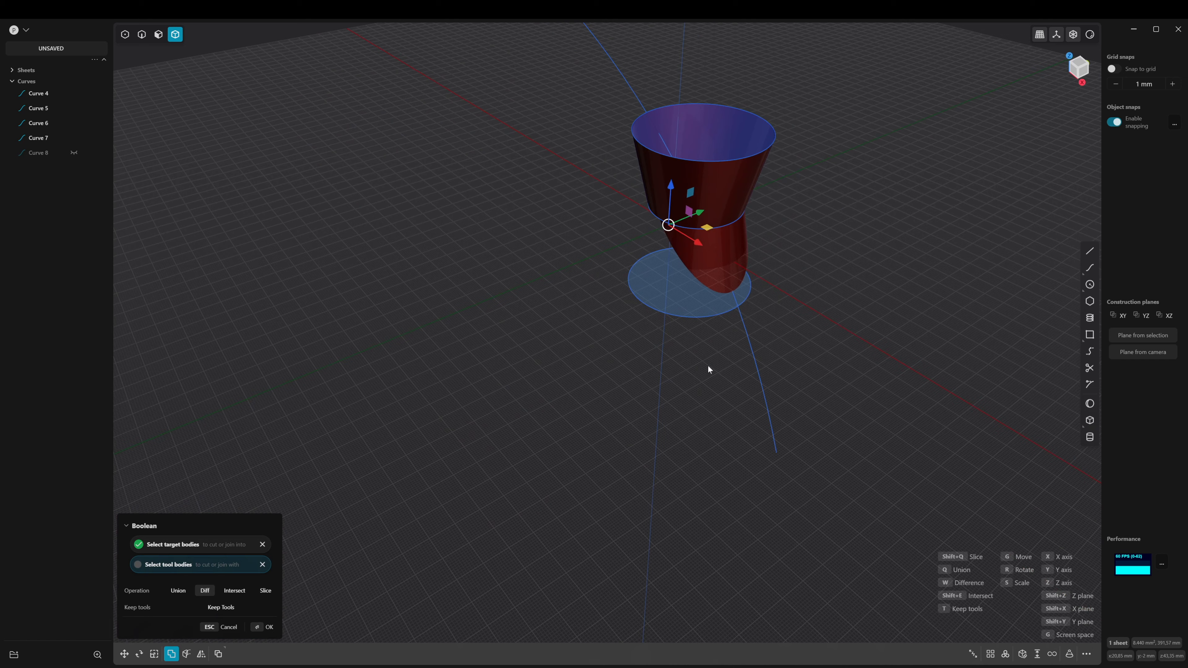
pyautogui.click(215, 613)
pyautogui.moveTo(371, 556); pyautogui.dragTo(653, 377, button='middle')
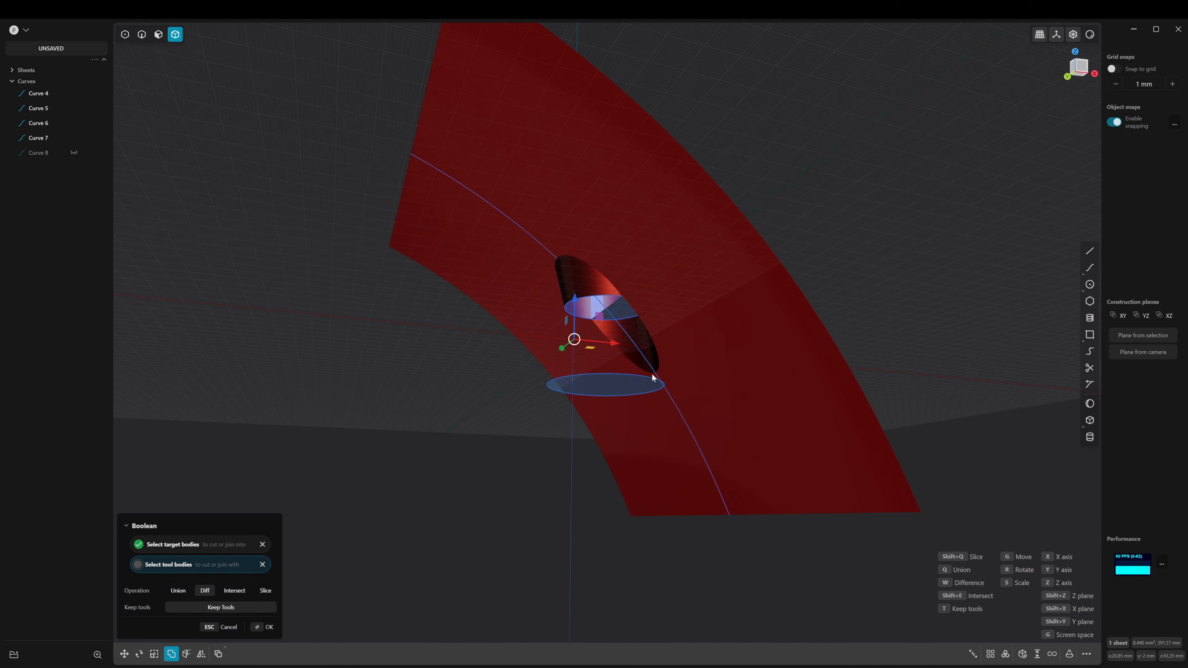
pyautogui.press('Return')
# - Remove the part of the upper loft that stands out above the curved sheet
pyautogui.moveTo(844, 247); pyautogui.dragTo(657, 383, button='middle')
pyautogui.scroll(-3, 635, 322)
pyautogui.scroll(4, 635, 323)
pyautogui.scroll(2, 701, 342)
pyautogui.scroll(3, 680, 362)
pyautogui.keyDown('shift'); pyautogui.moveTo(701, 341); pyautogui.dragTo(761, 357, button='middle'); pyautogui.keyUp('shift')
pyautogui.click(880, 255)
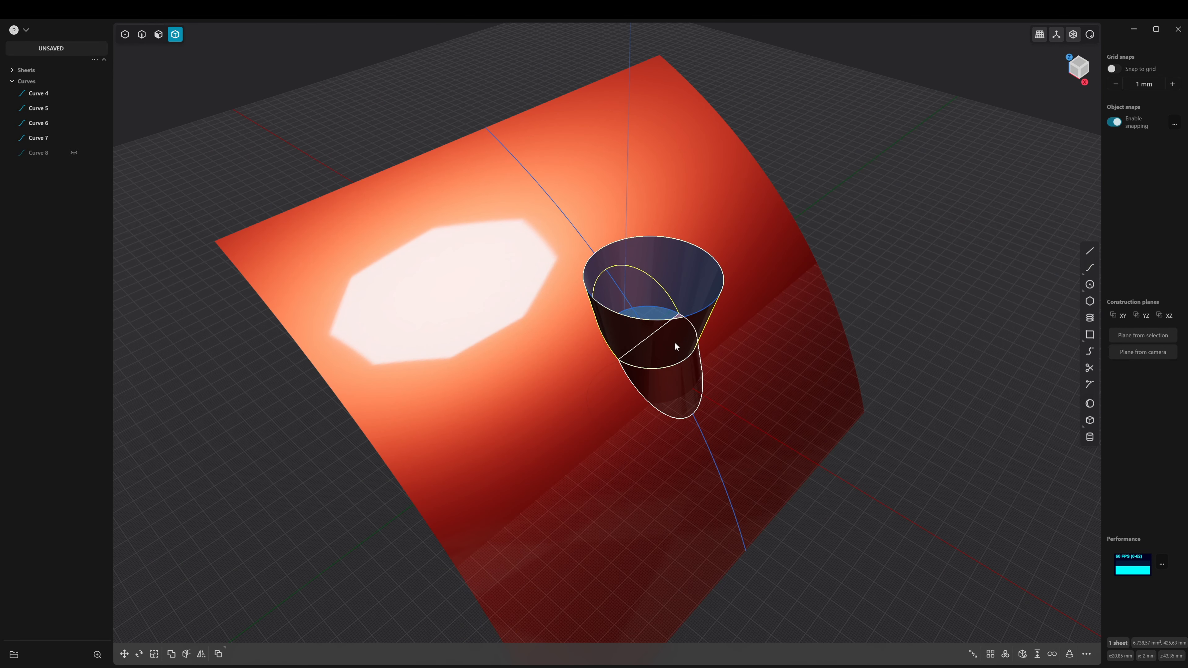
pyautogui.moveTo(679, 382)
pyautogui.mouseDown(button='middle')
pyautogui.moveTo(655, 360)
pyautogui.moveTo(641, 380)
pyautogui.moveTo(692, 362)
pyautogui.mouseUp(button='middle')
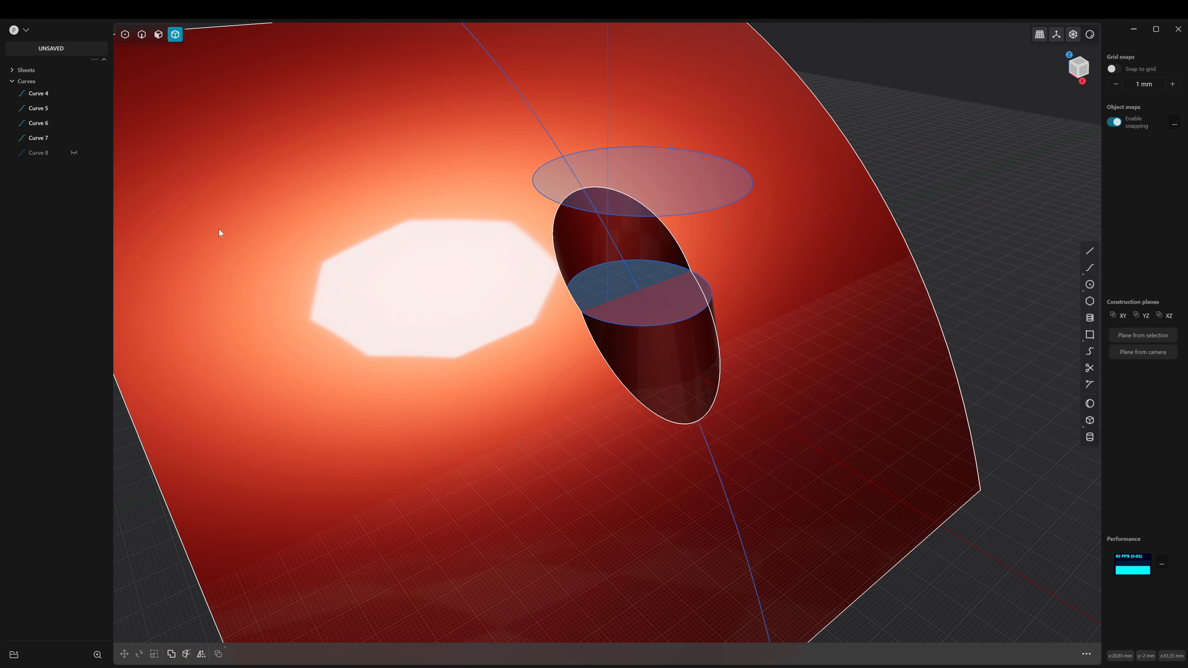
# - Hide Curve 4 through Curve 7
pyautogui.click(40, 93)
pyautogui.keyDown('shift'); pyautogui.click(42, 137); pyautogui.keyUp('shift')
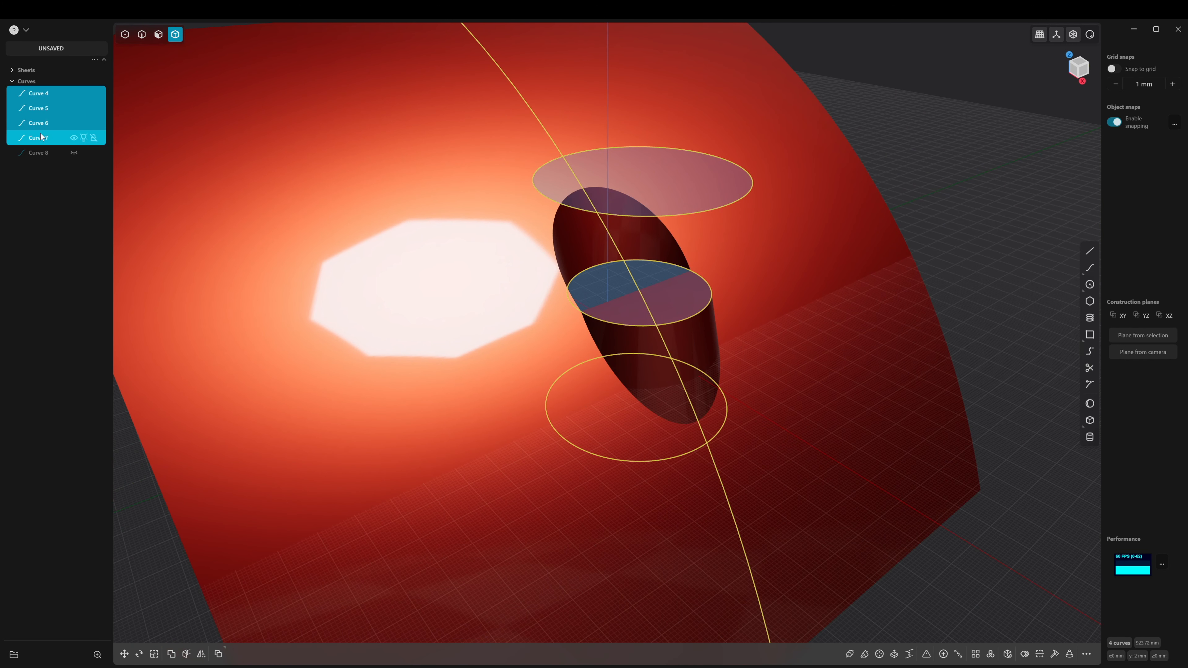
pyautogui.click(73, 93)
pyautogui.moveTo(616, 322)
pyautogui.mouseDown(button='middle')
pyautogui.moveTo(604, 324)
pyautogui.moveTo(632, 325)
pyautogui.moveTo(621, 338)
pyautogui.mouseUp(button='middle')
pyautogui.scroll(4, 649, 320)
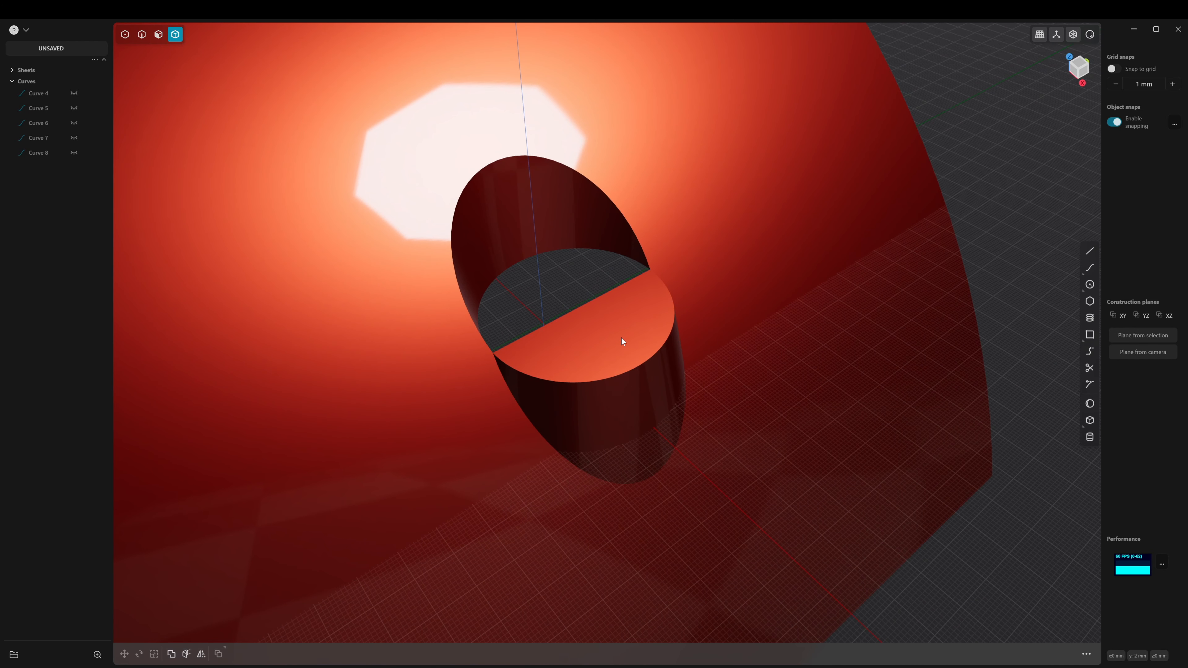
# - Delete the partial flat cap face at the level of the middle circle
pyautogui.press('3')
pyautogui.click(651, 301)
pyautogui.press('Escape')
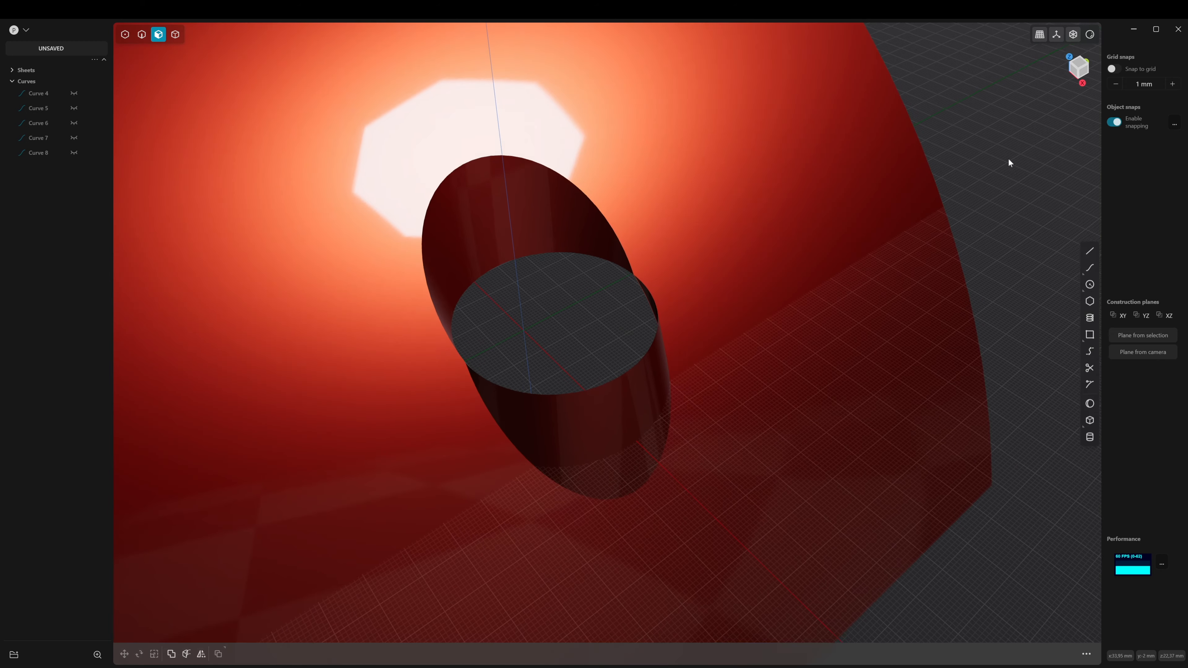
pyautogui.moveTo(832, 422)
pyautogui.keyDown('shift'); pyautogui.mouseDown(button='middle')
pyautogui.moveTo(813, 414)
pyautogui.moveTo(847, 406)
pyautogui.mouseUp(button='middle'); pyautogui.keyUp('shift')
pyautogui.moveTo(847, 406); pyautogui.dragTo(828, 391, button='middle')
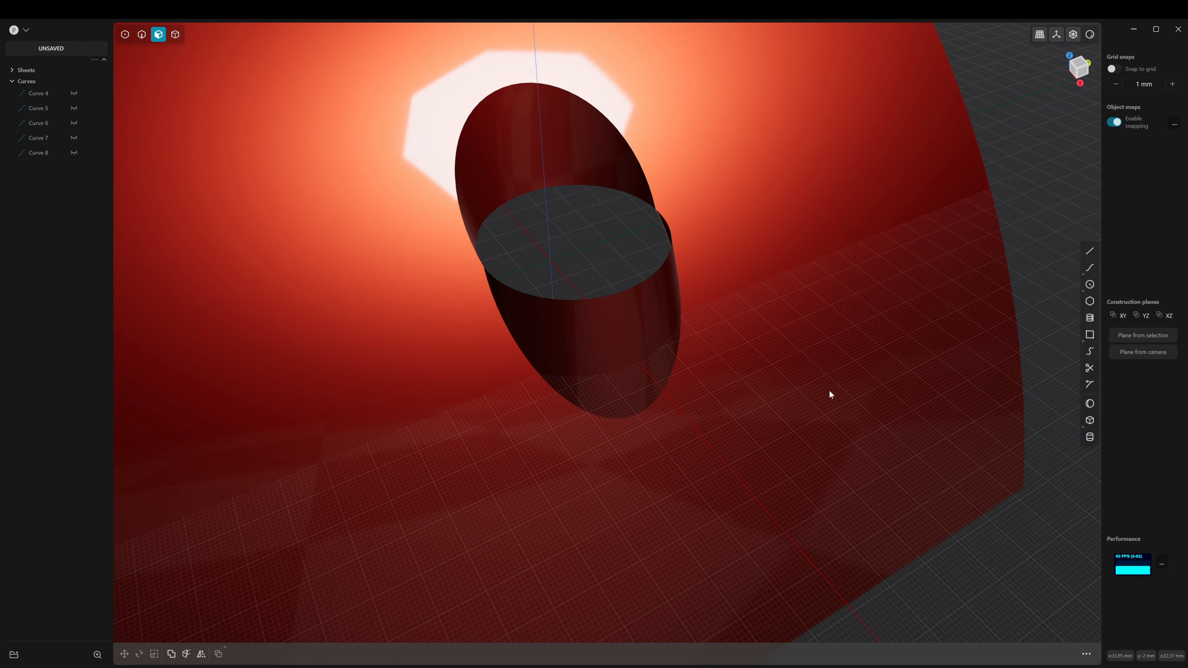
# - Close the circular opening with a hole patch across all four of its rim edges
pyautogui.click(652, 281)
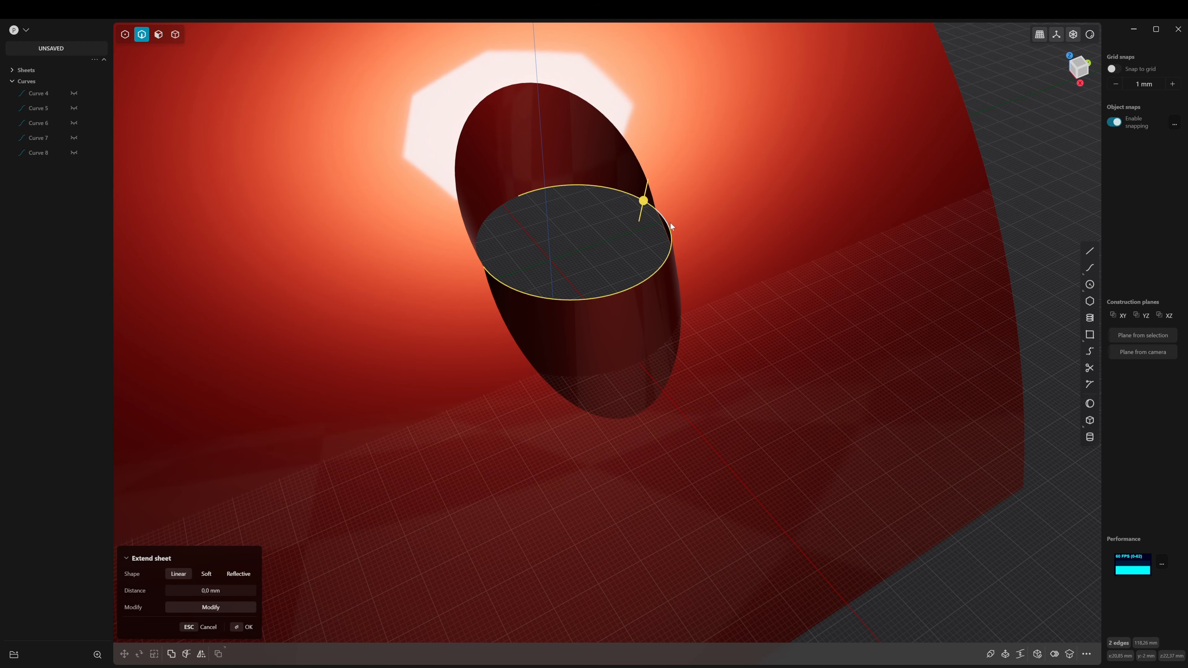
pyautogui.moveTo(510, 213); pyautogui.dragTo(649, 321, button='middle')
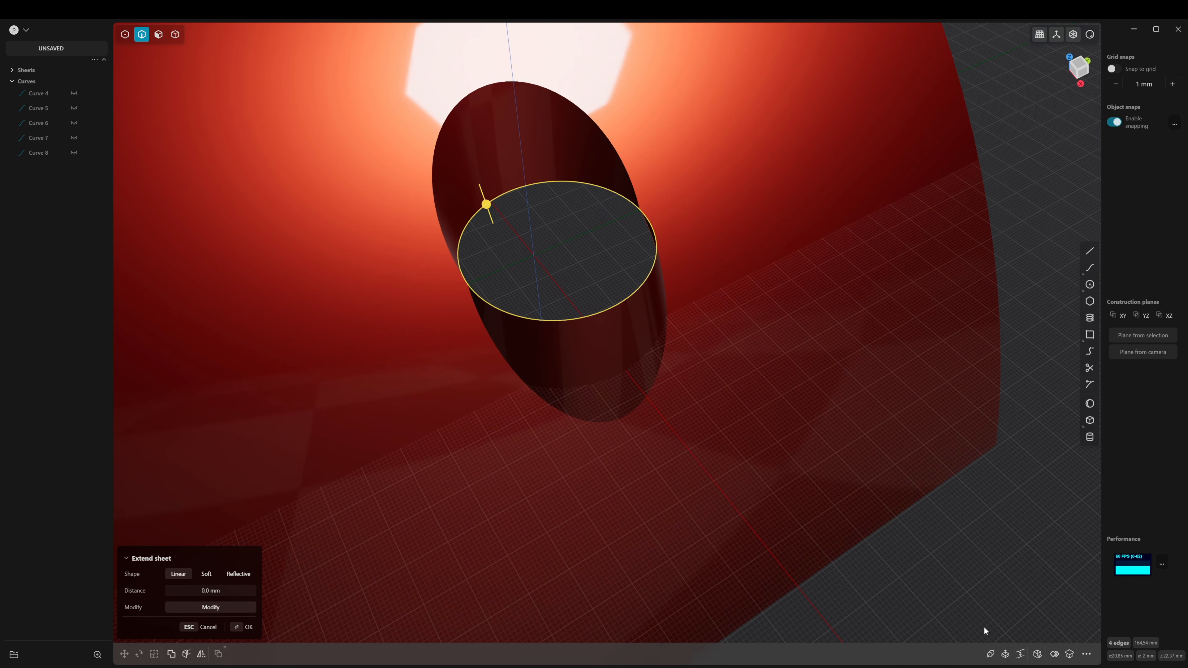
pyautogui.click(1038, 654)
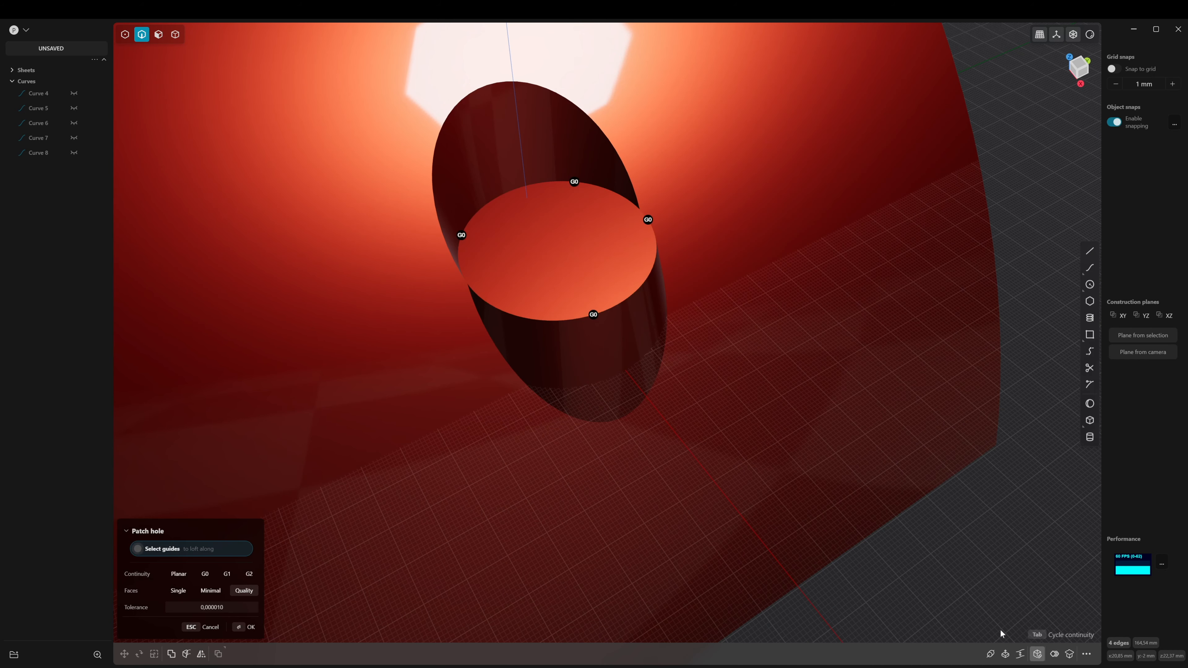
pyautogui.press('Return')
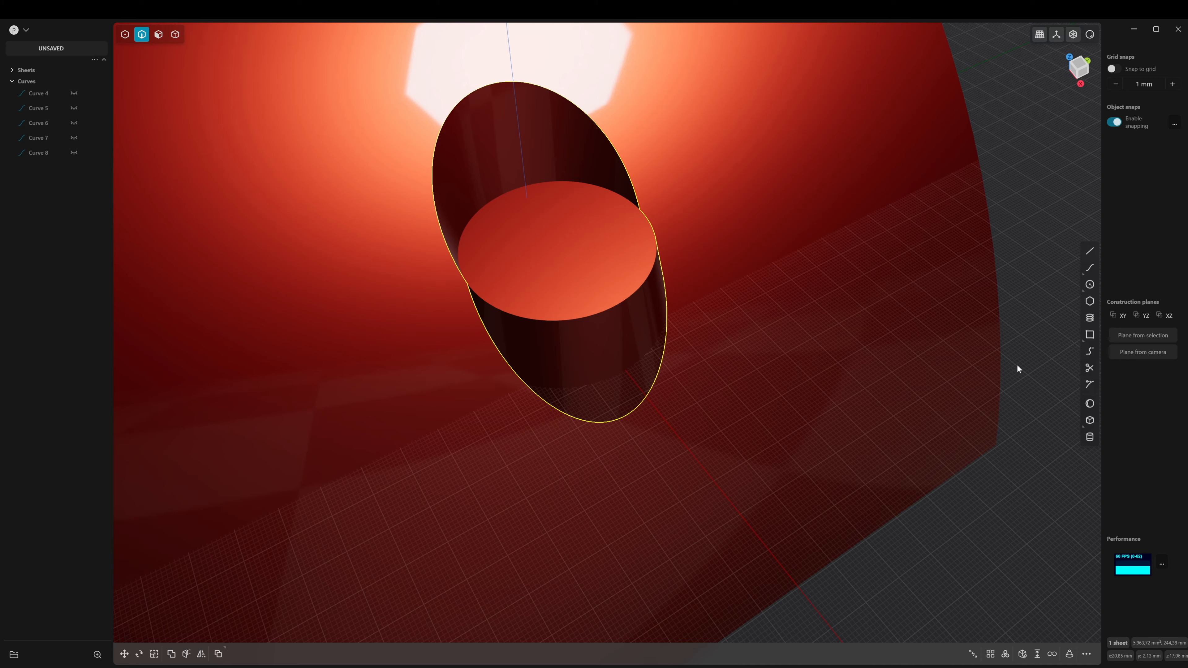
pyautogui.moveTo(975, 386); pyautogui.dragTo(747, 428, button='middle')
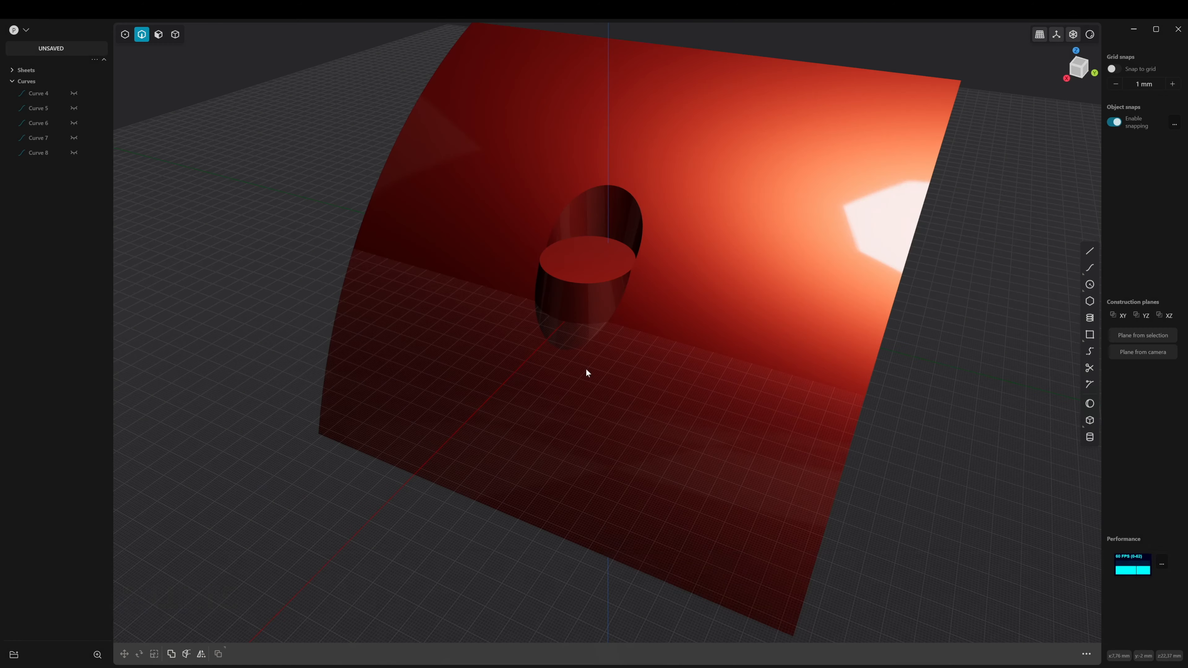
pyautogui.moveTo(586, 371); pyautogui.dragTo(655, 329, button='middle')
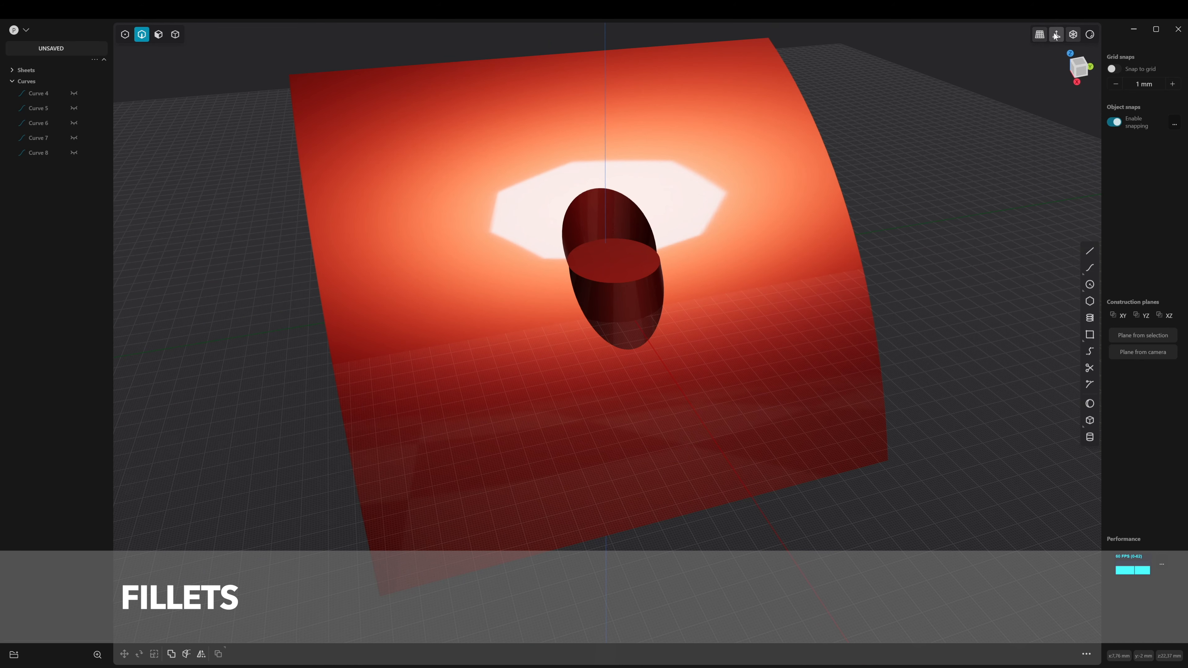
# - Turn off the grid and axes in the viewport
pyautogui.click(1055, 37)
pyautogui.moveTo(837, 327); pyautogui.dragTo(716, 353, button='middle')
pyautogui.scroll(4, 672, 281)
pyautogui.moveTo(672, 281); pyautogui.dragTo(738, 290, button='middle')
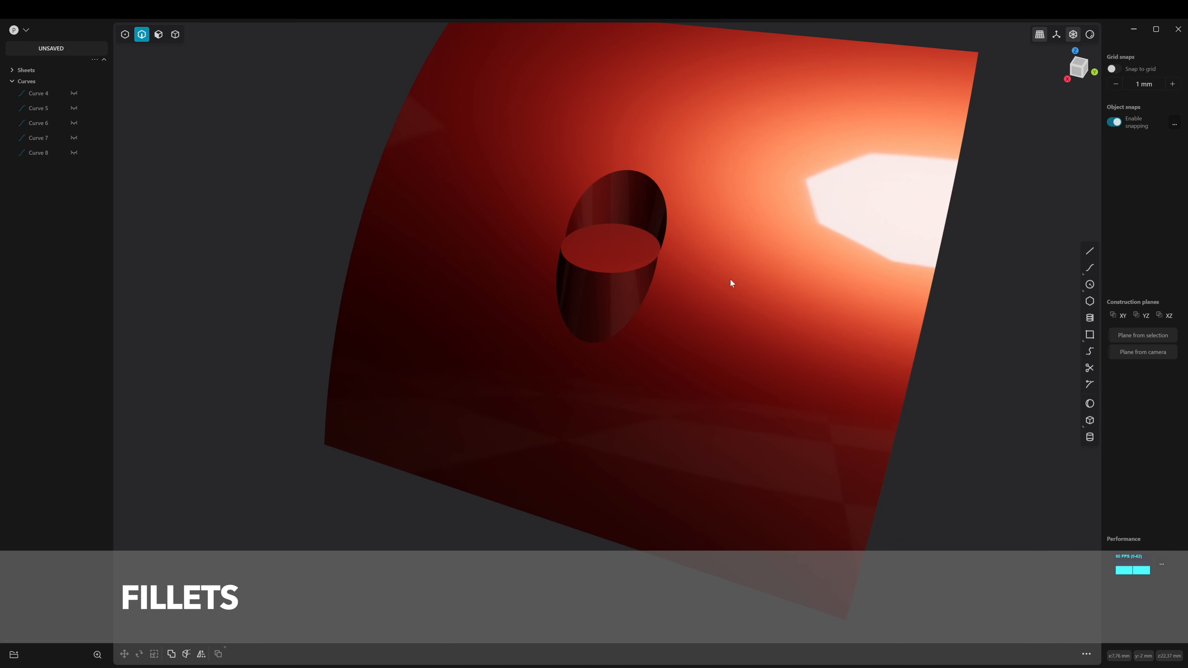
# - Join the curved sheet and the cup sheet into a single sheet
pyautogui.press('4')
pyautogui.click(767, 276)
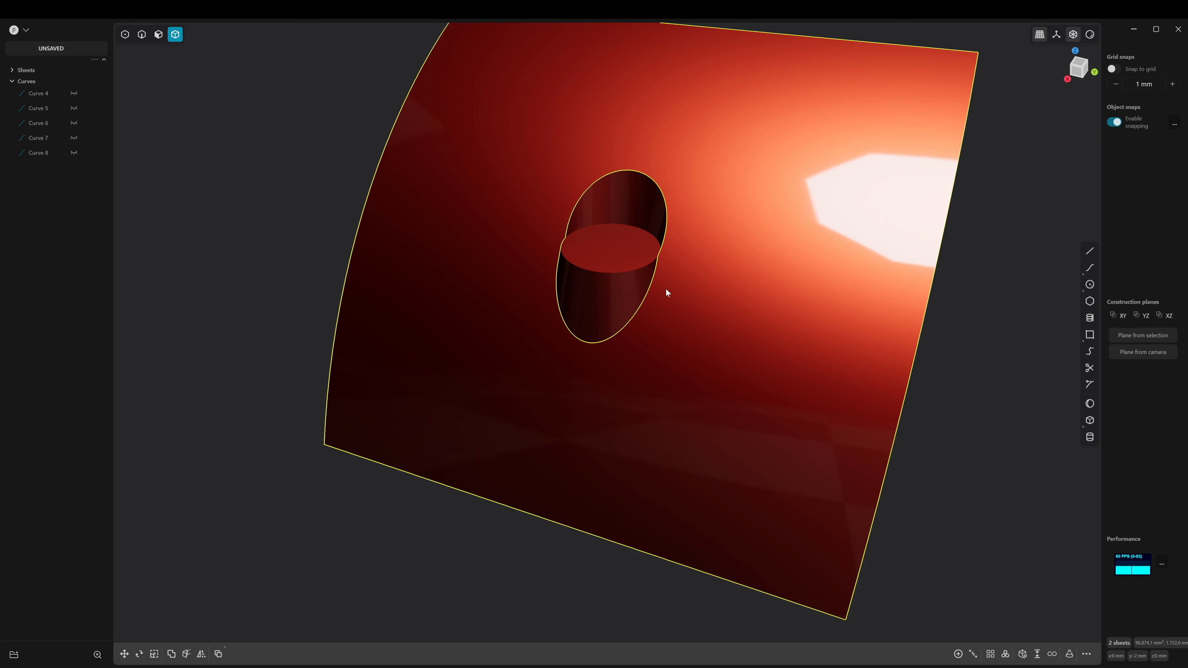
pyautogui.press('j')
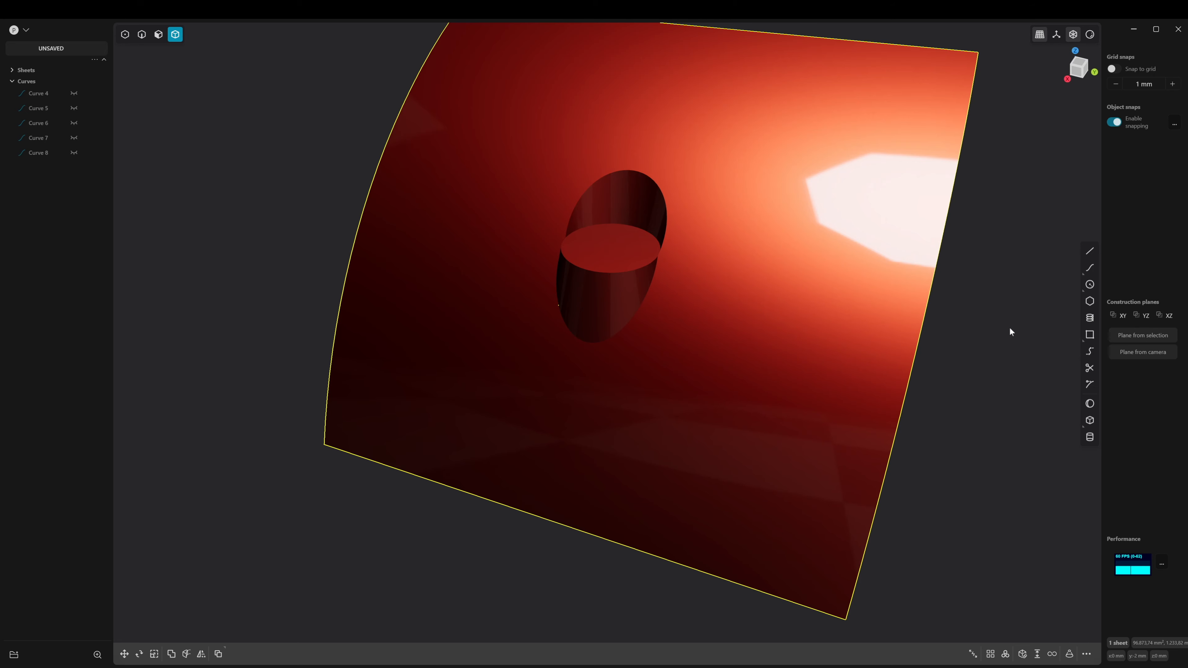
pyautogui.click(979, 347)
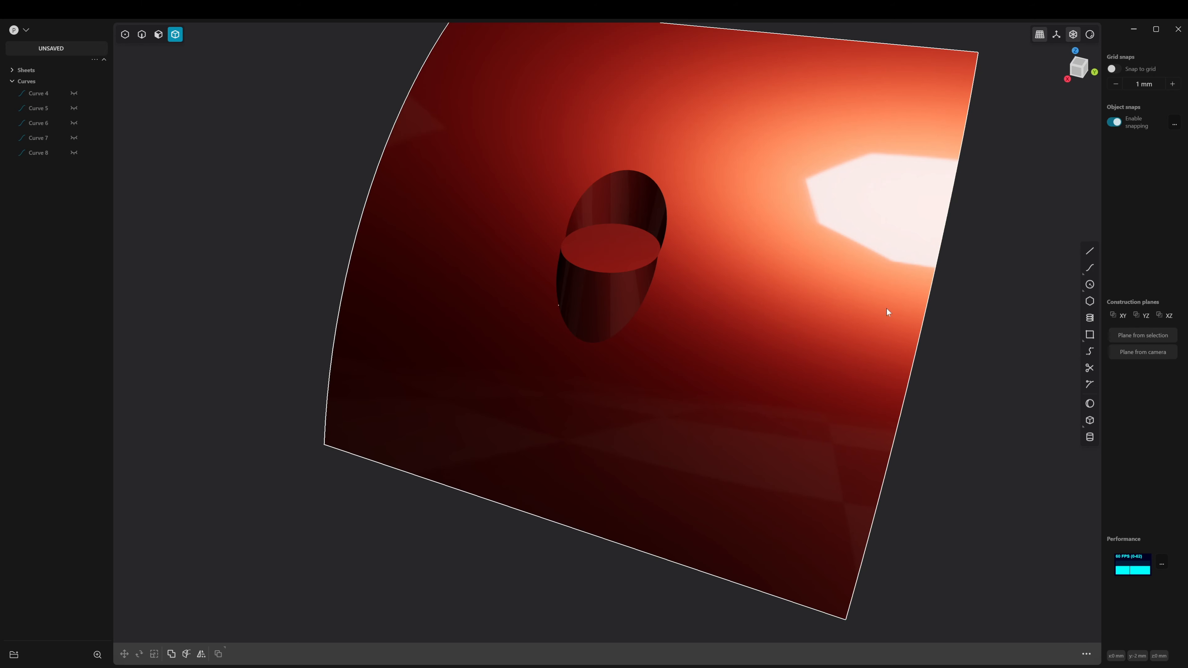
# - Fillet the two edges where the flat disc meets the upper cup wall at about 3.68 mm, and show edge lines in the viewport
pyautogui.moveTo(888, 313); pyautogui.dragTo(624, 302, button='middle')
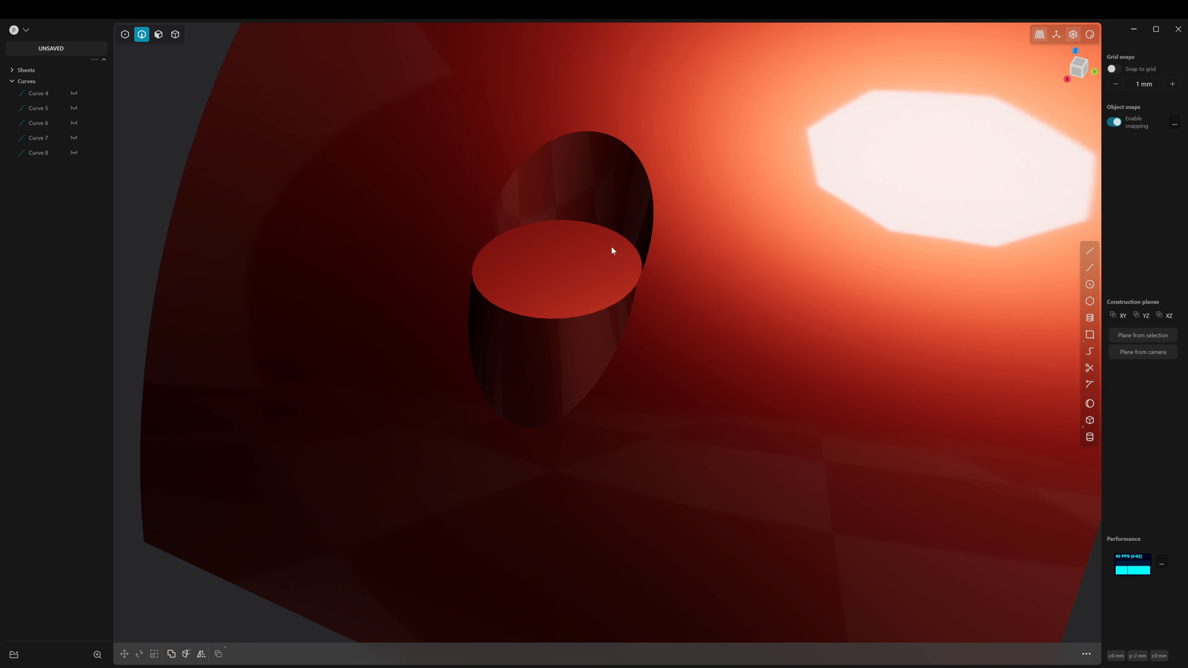
pyautogui.click(617, 229)
pyautogui.press('f')
pyautogui.moveTo(588, 233); pyautogui.dragTo(612, 332, button='middle')
pyautogui.scroll(1, 613, 336)
pyautogui.moveTo(560, 255); pyautogui.dragTo(572, 260)
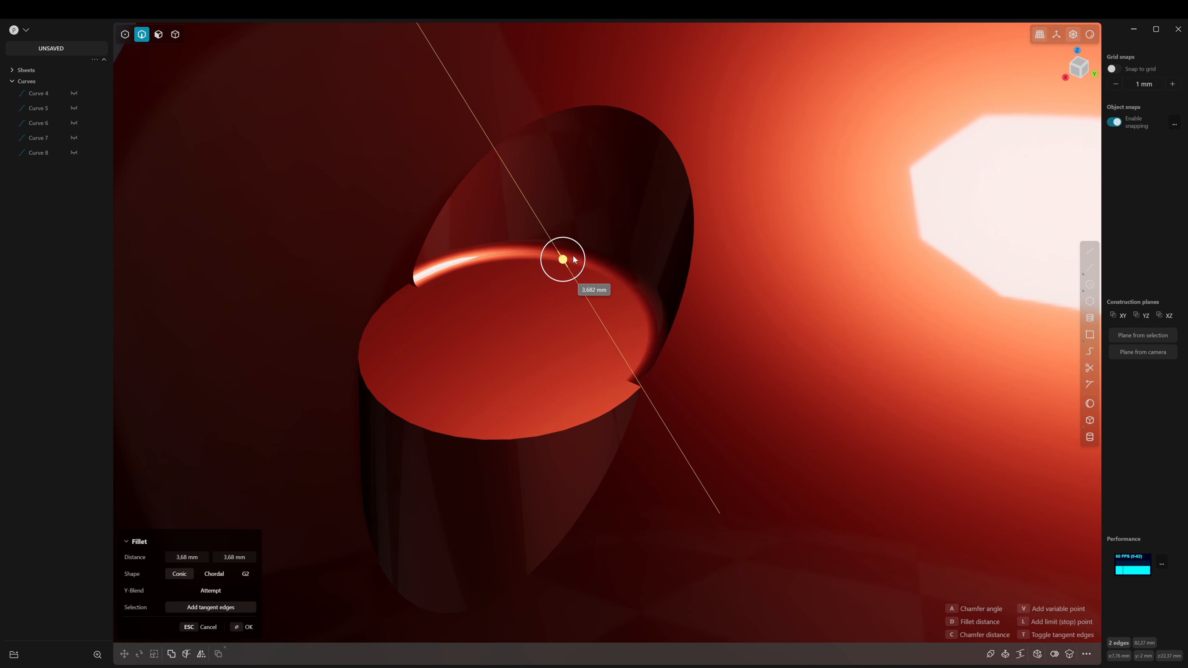
pyautogui.press('z')
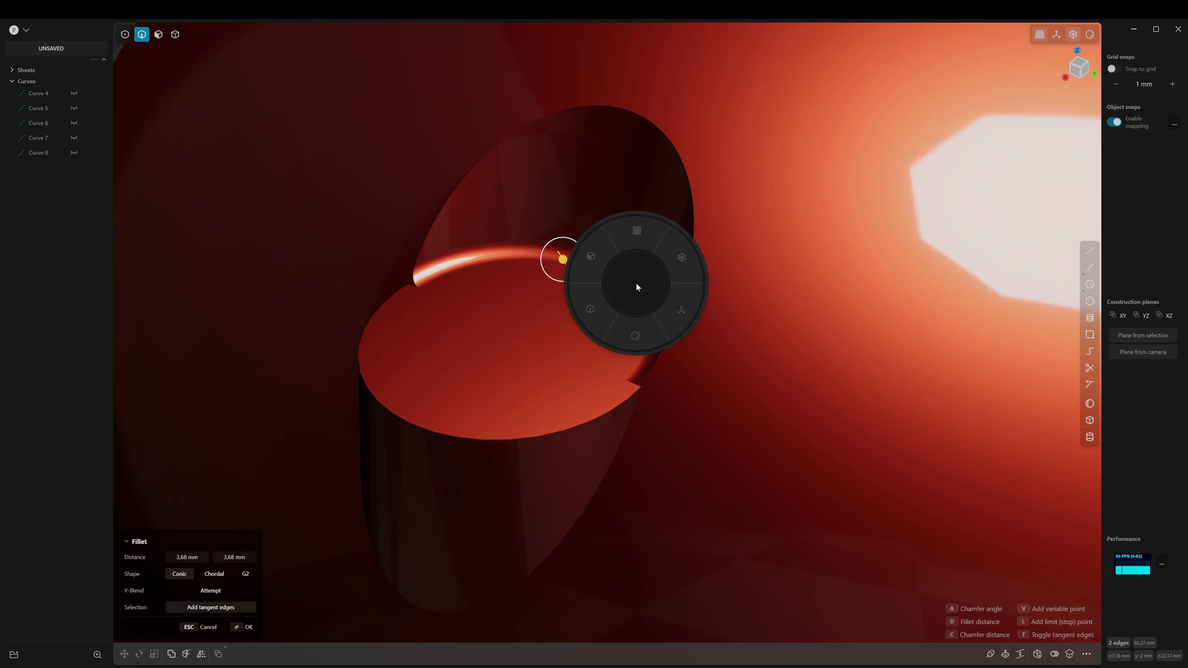
pyautogui.click(587, 327)
pyautogui.moveTo(608, 357)
pyautogui.mouseDown(button='middle')
pyautogui.moveTo(616, 392)
pyautogui.moveTo(614, 339)
pyautogui.moveTo(626, 343)
pyautogui.moveTo(609, 323)
pyautogui.moveTo(614, 335)
pyautogui.moveTo(601, 327)
pyautogui.moveTo(614, 344)
pyautogui.moveTo(597, 371)
pyautogui.mouseUp(button='middle')
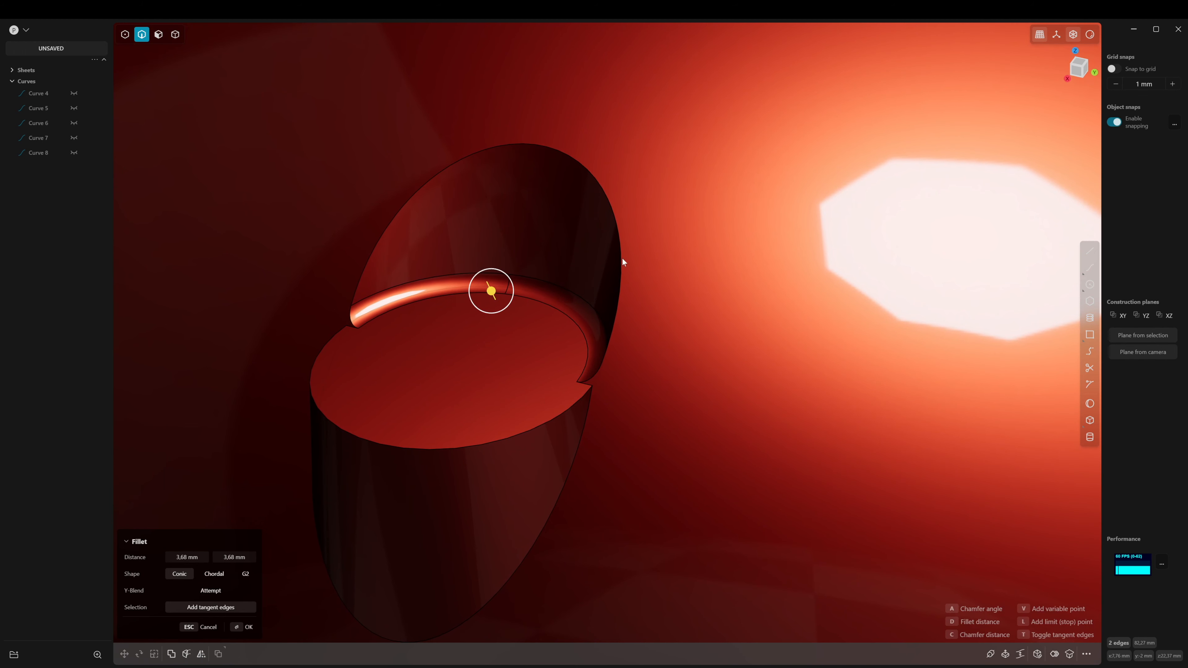
pyautogui.press('Return')
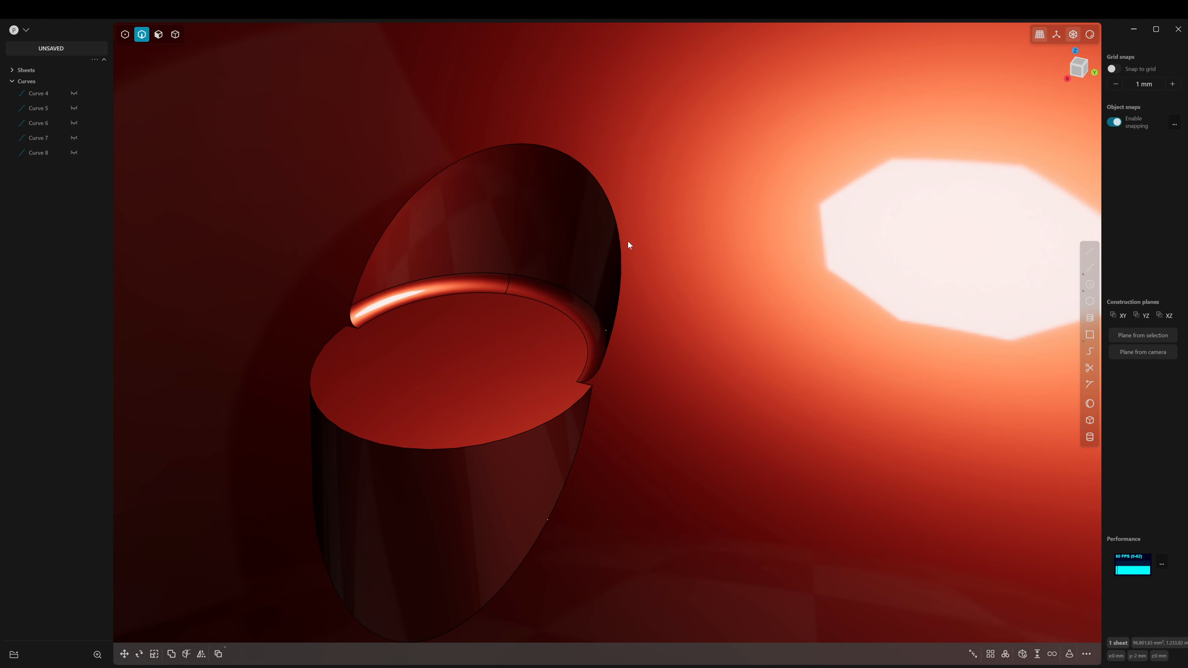
# - Fillet the upper opening edge together with the short end edges of the first fillet at about 3.49 mm
pyautogui.click(616, 231)
pyautogui.press('f')
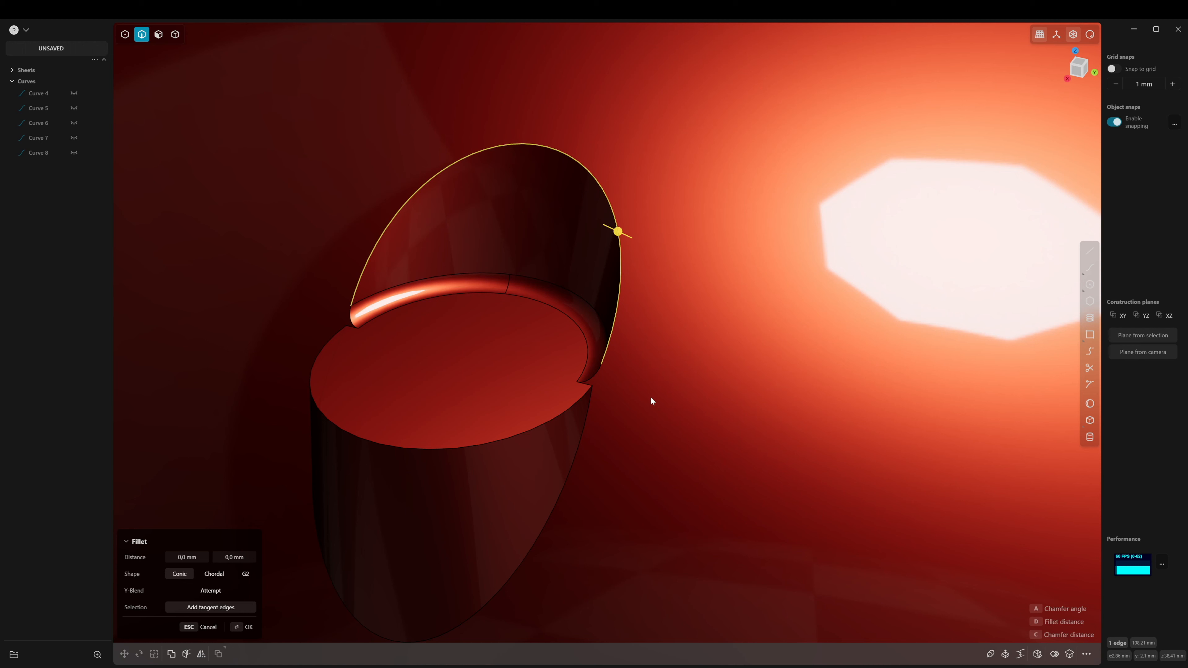
pyautogui.click(602, 371)
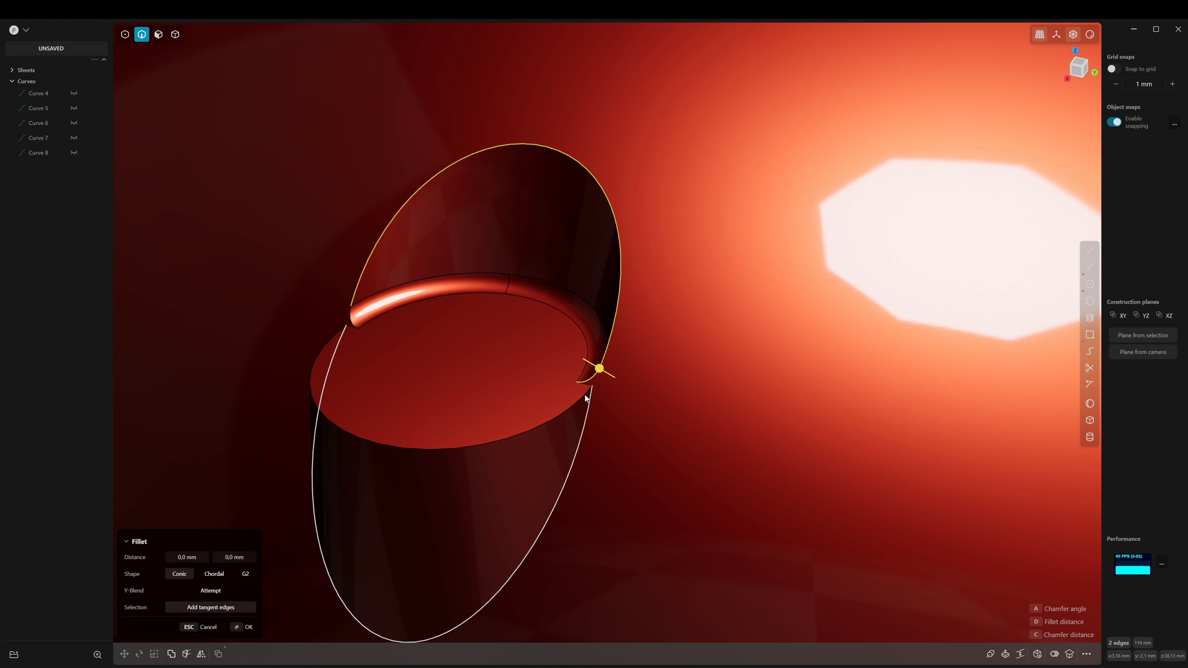
pyautogui.moveTo(476, 383); pyautogui.dragTo(441, 382, button='middle')
pyautogui.scroll(3, 358, 325)
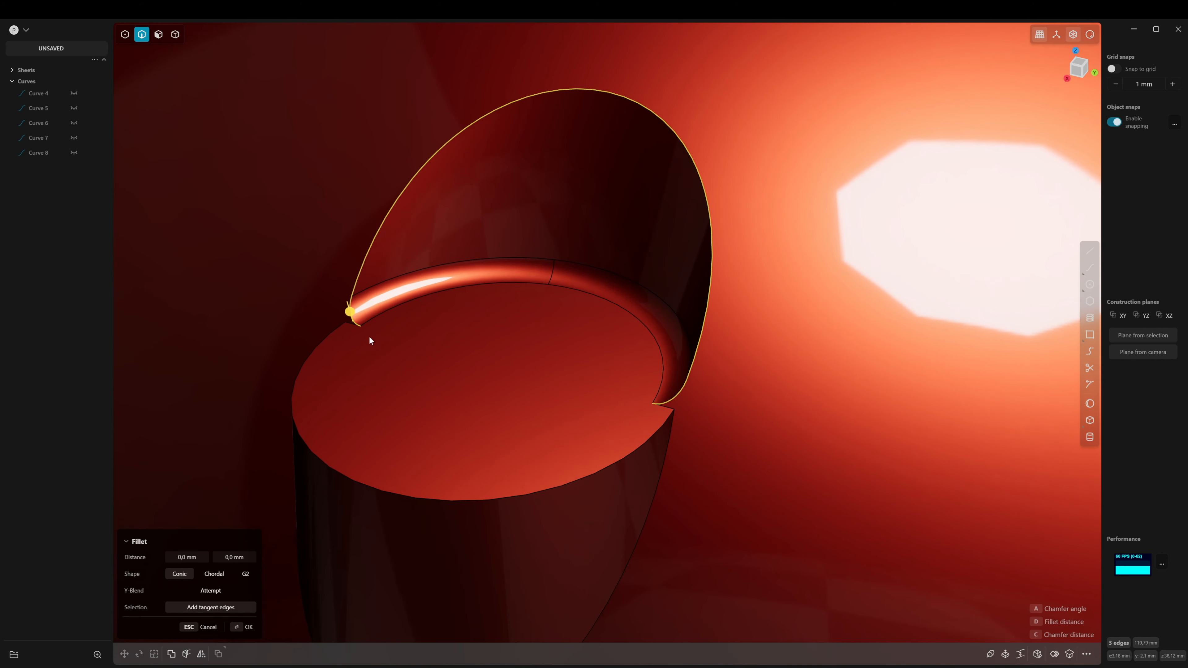
pyautogui.moveTo(350, 312); pyautogui.dragTo(341, 305)
pyautogui.scroll(-2, 341, 305)
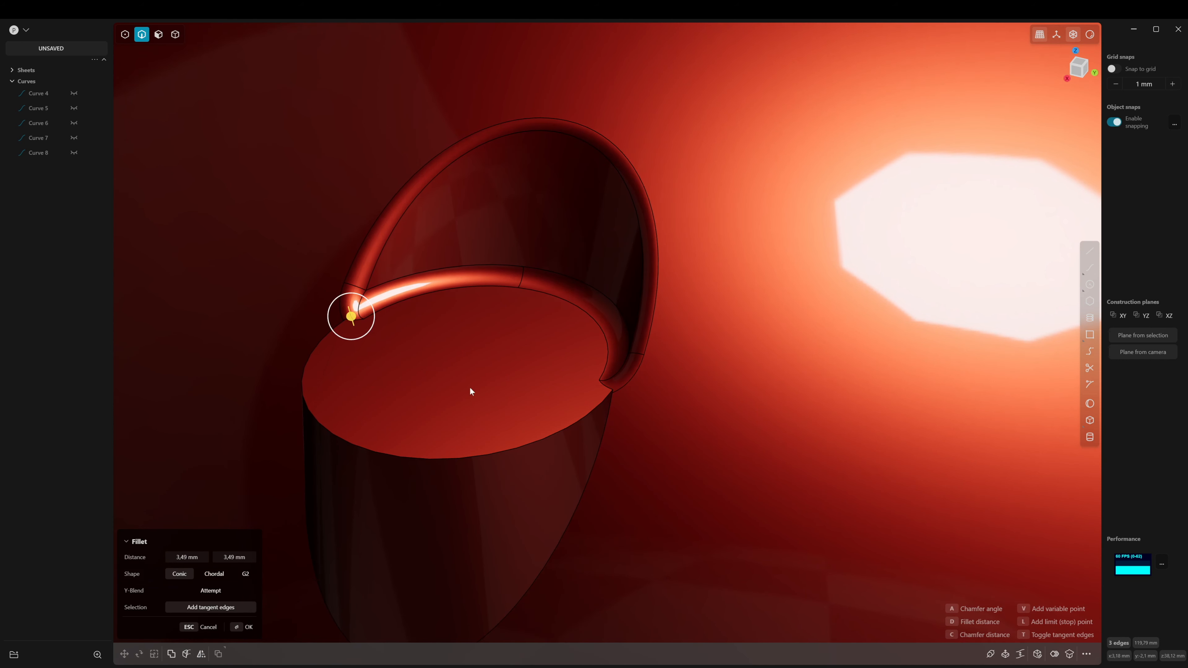
pyautogui.keyDown('shift'); pyautogui.moveTo(470, 386); pyautogui.dragTo(489, 309, button='middle'); pyautogui.keyUp('shift')
pyautogui.press('Return')
# - Start a fillet on the lower opening edge where the outer cup wall meets the curved sheet
pyautogui.keyDown('shift'); pyautogui.moveTo(533, 379); pyautogui.dragTo(495, 303, button='middle'); pyautogui.keyUp('shift')
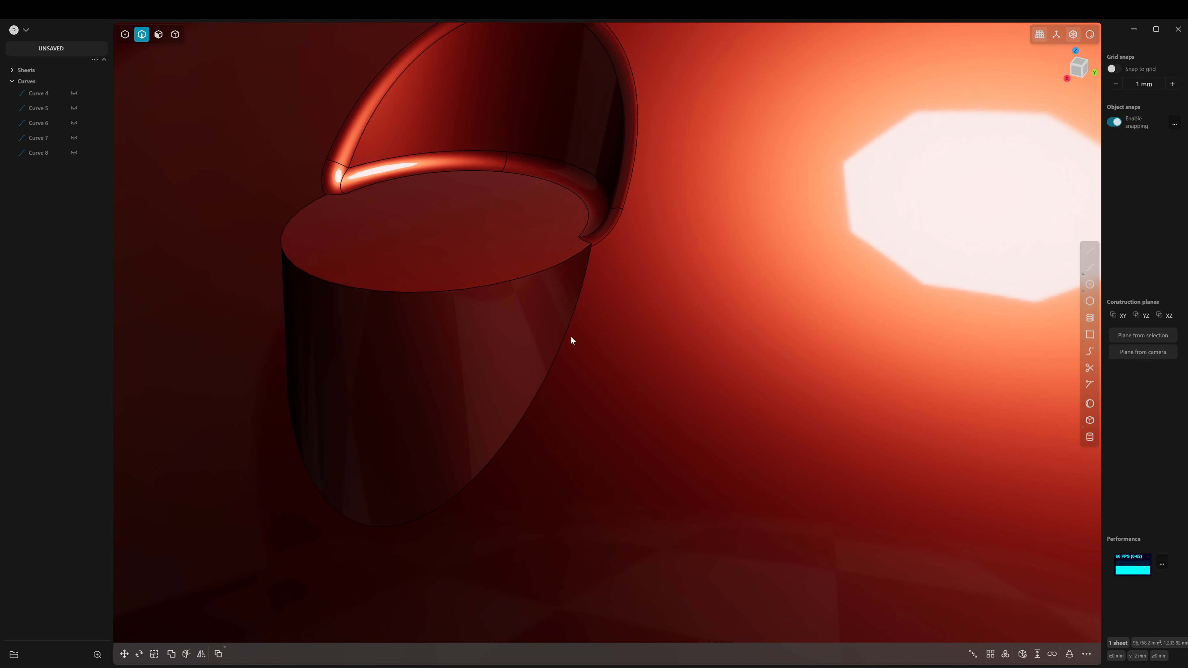
pyautogui.click(576, 305)
pyautogui.press('f')
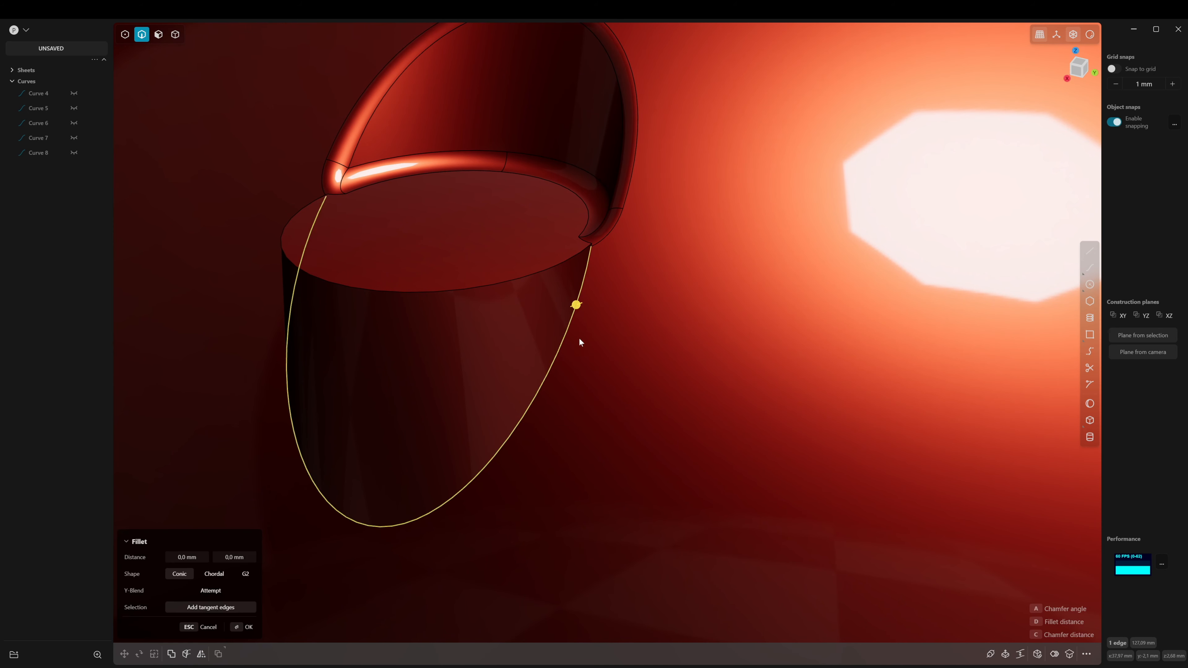